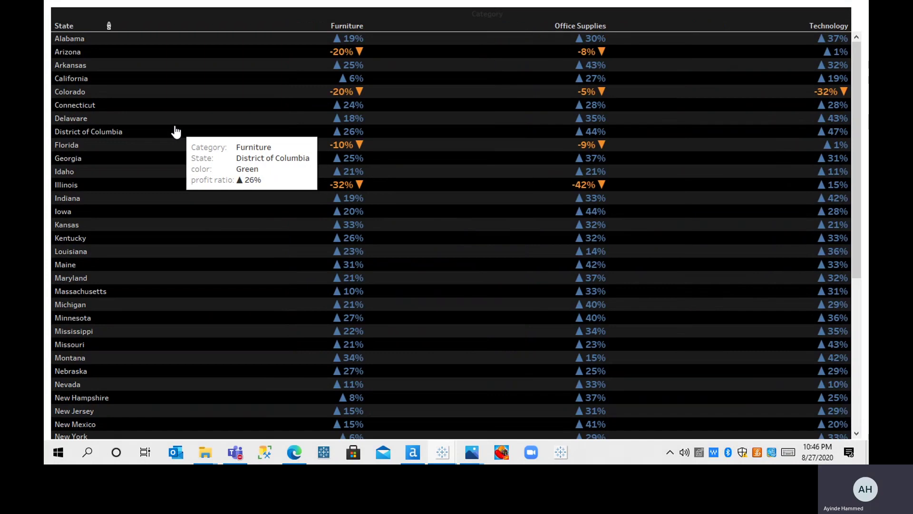
Examine California's profit ratios in the finished dashboard table, including the Furniture value, and exit presentation mode.
left_click(88, 80)
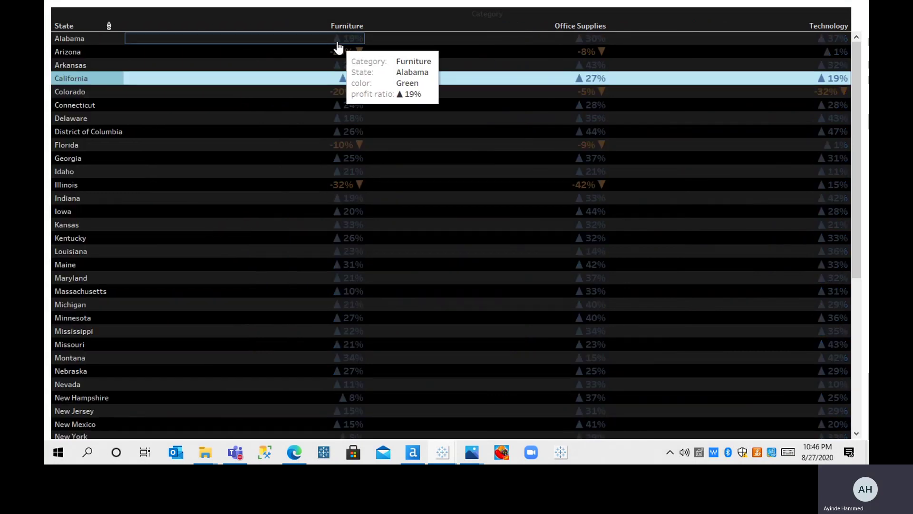
left_click(297, 80)
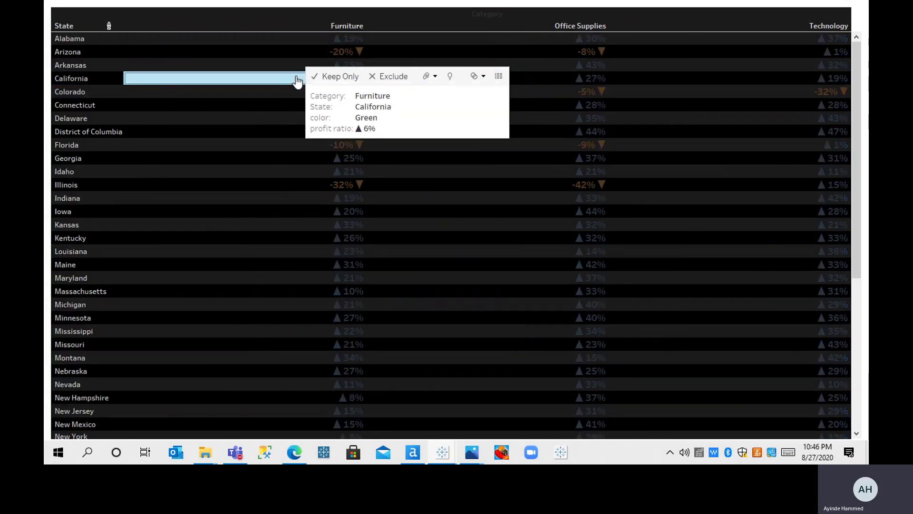
left_click(388, 60)
left_click(337, 86)
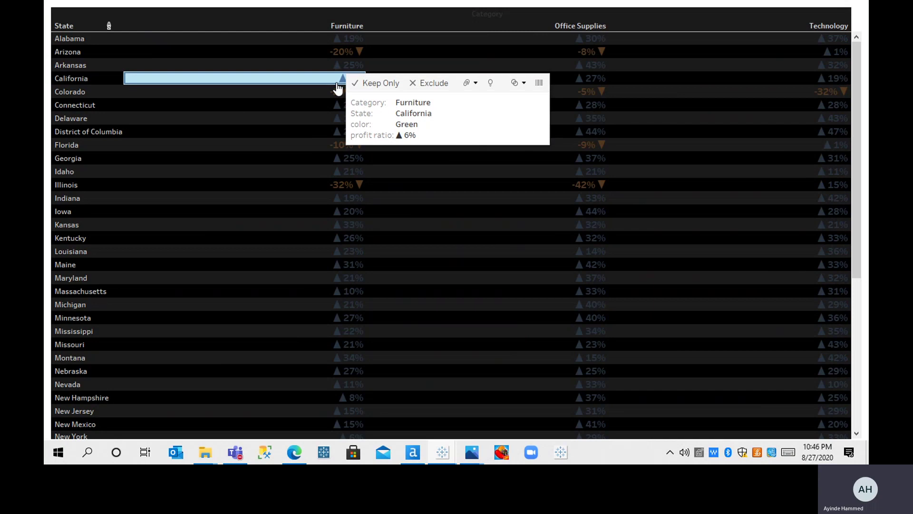
left_click(338, 87)
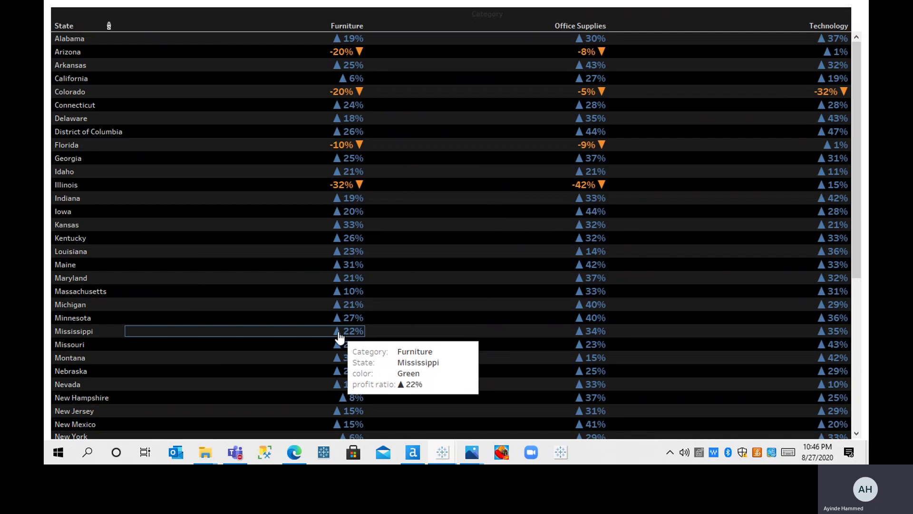
key("Escape")
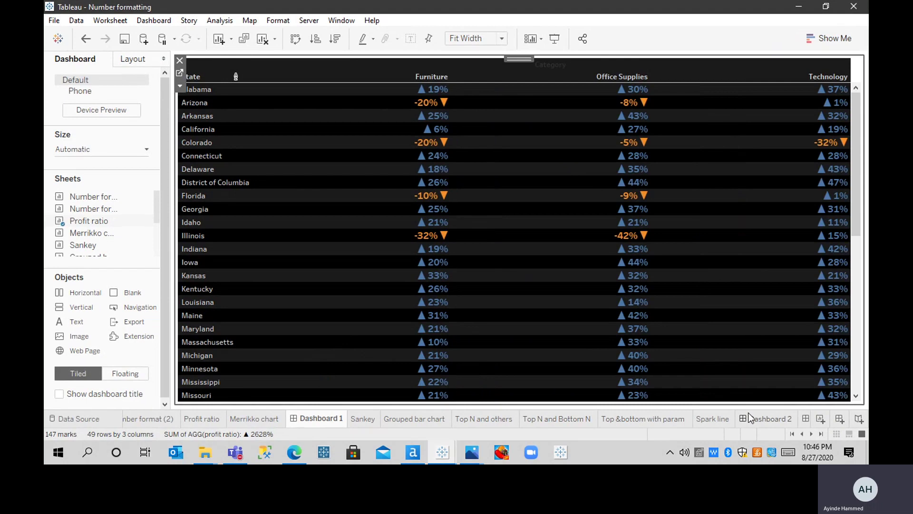
Create a new worksheet and list the states by placing the State field on Rows.
left_click(812, 433)
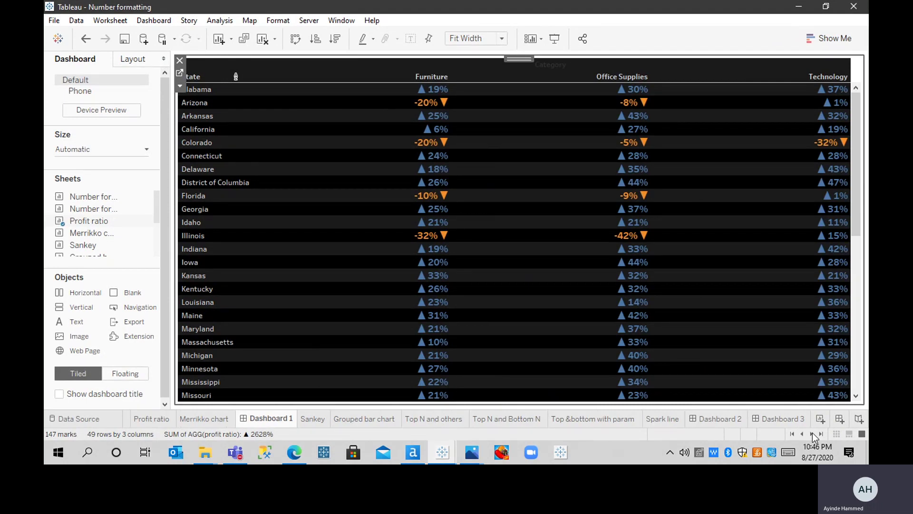
left_click(821, 420)
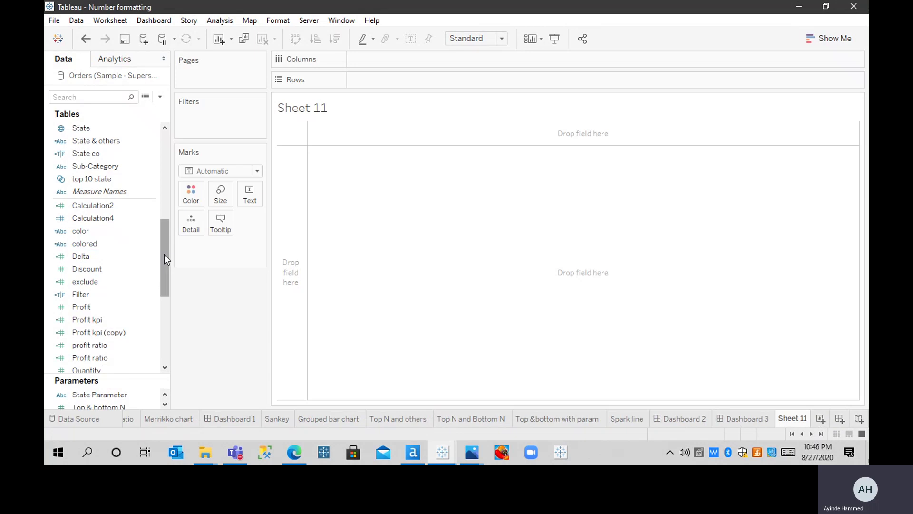
left_click_drag(164, 253, 166, 206)
left_click_drag(114, 280, 381, 77)
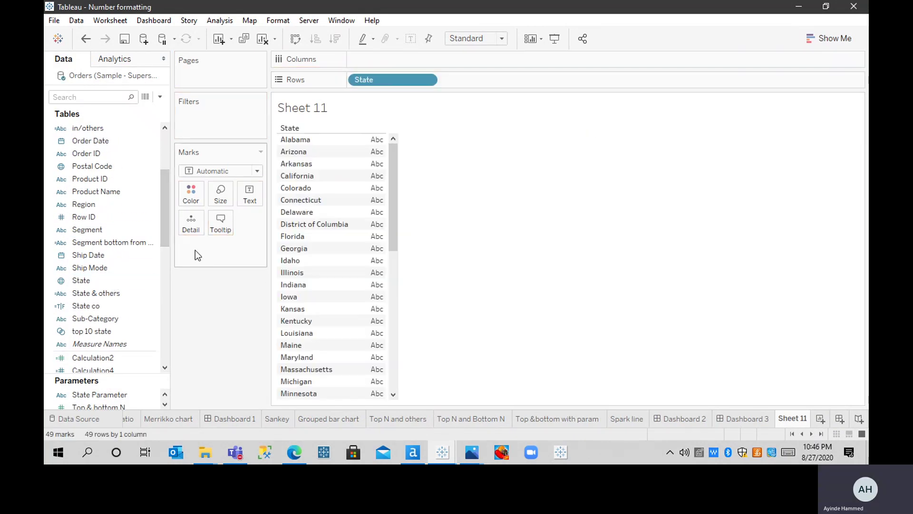
Place the Category field on Columns to split the state table by category.
left_click_drag(164, 224, 161, 268)
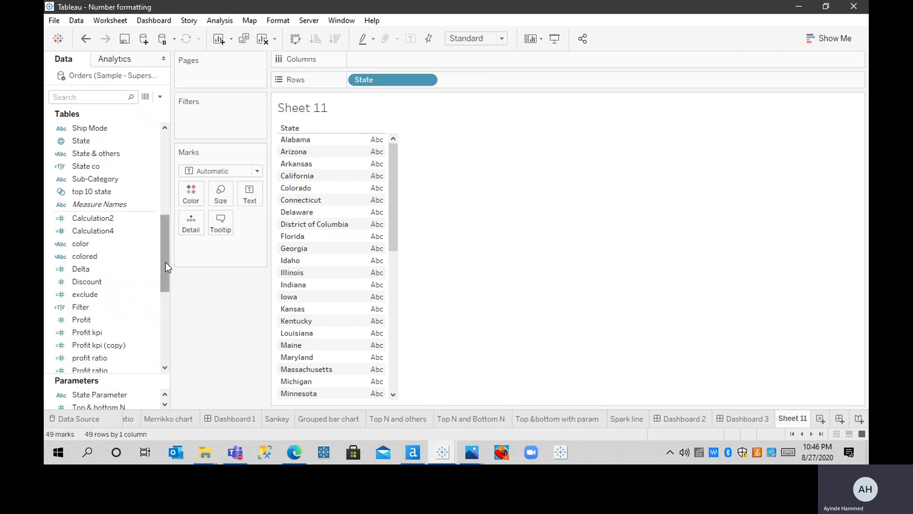
left_click_drag(166, 262, 163, 213)
left_click(148, 194)
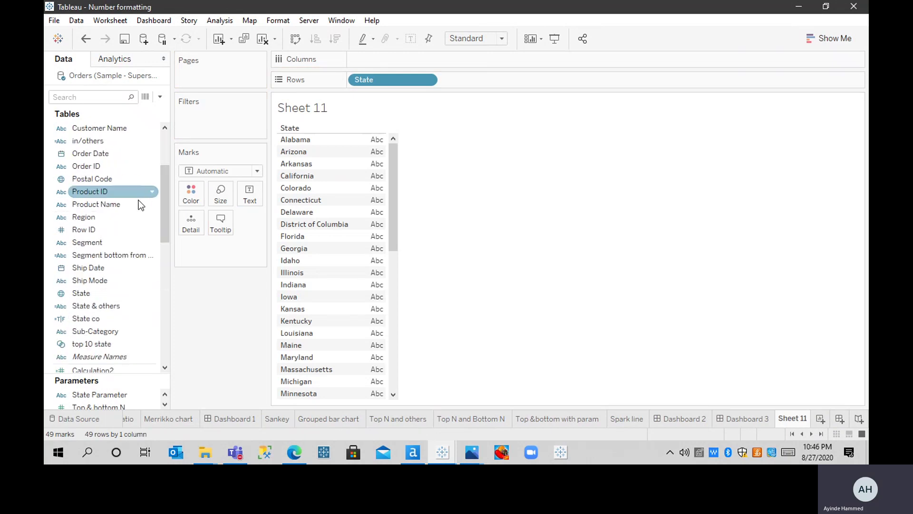
left_click_drag(164, 201, 163, 182)
left_click(128, 157)
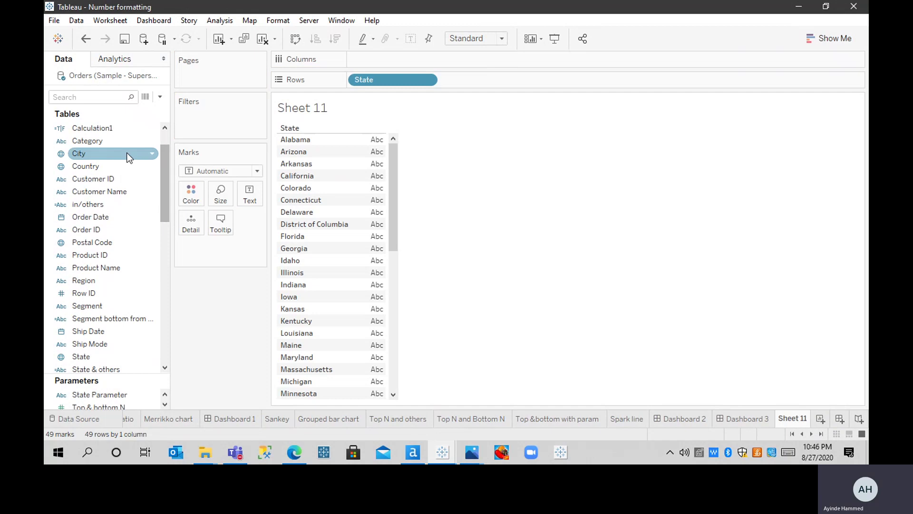
left_click_drag(123, 142, 397, 65)
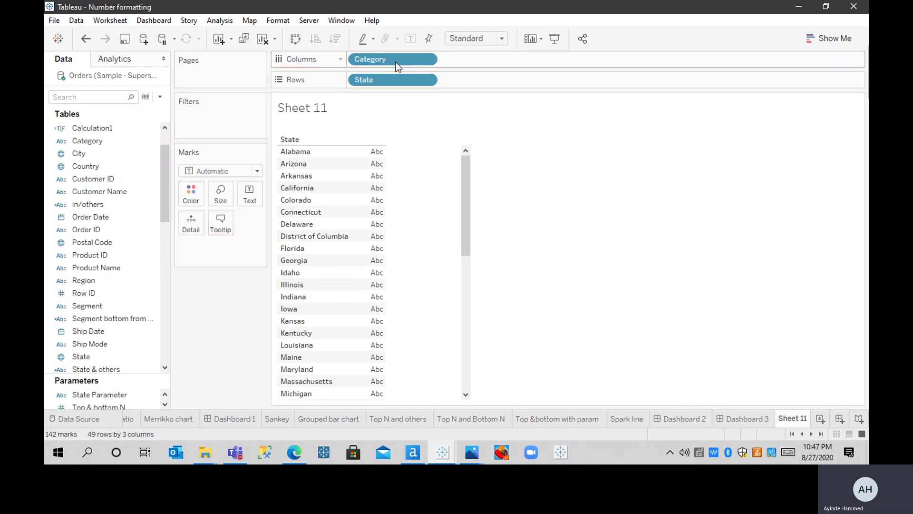
Create a calculated field named Profit Ratio with an empty formula and save it.
left_click(160, 96)
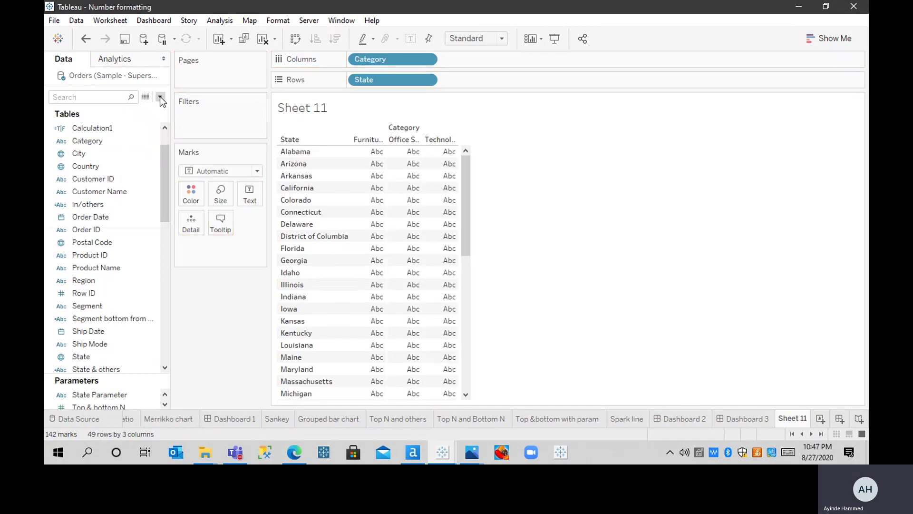
left_click(126, 107)
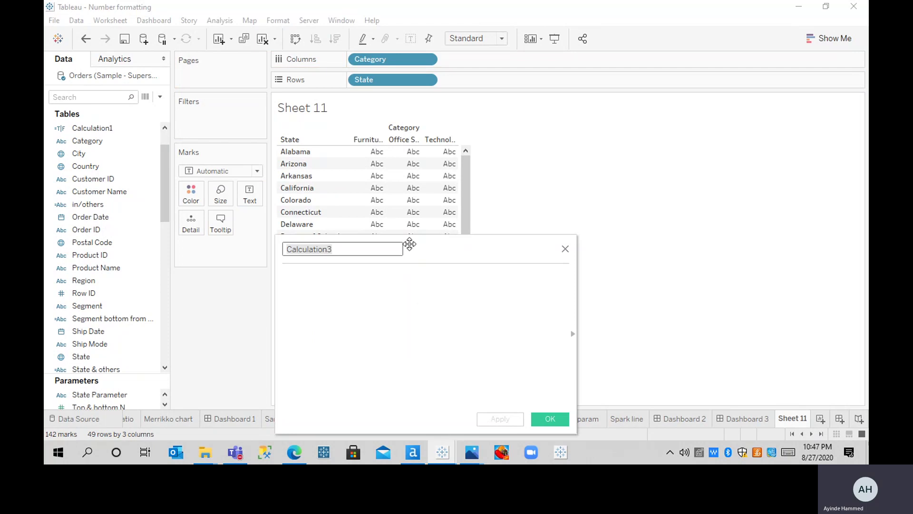
type("p")
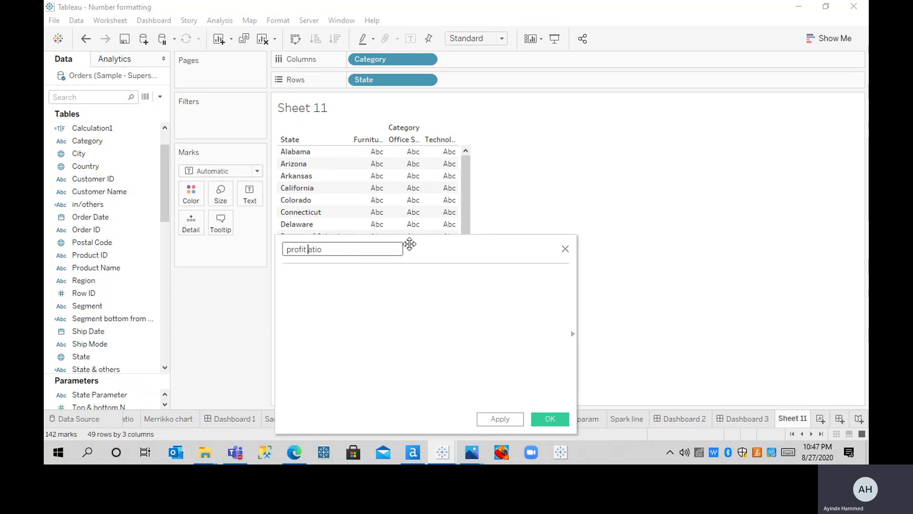
type("R")
key("Left")
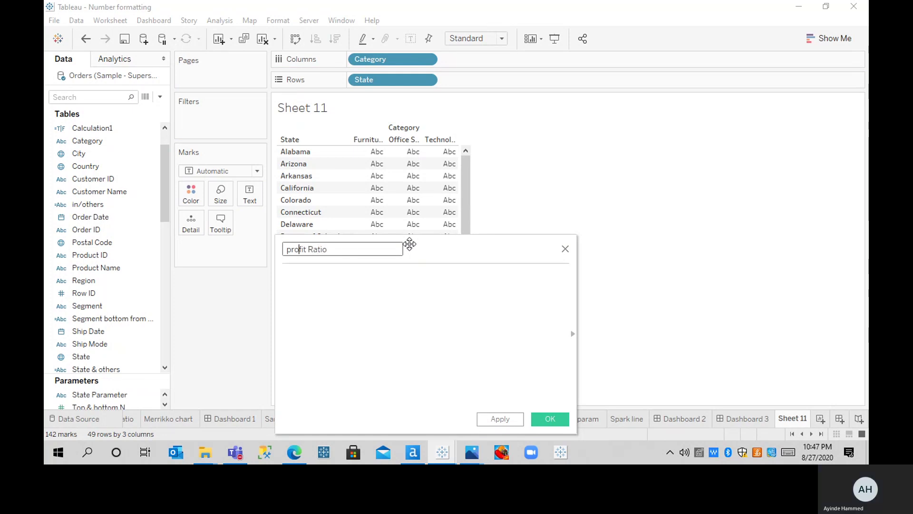
key("BackSpace")
type("P")
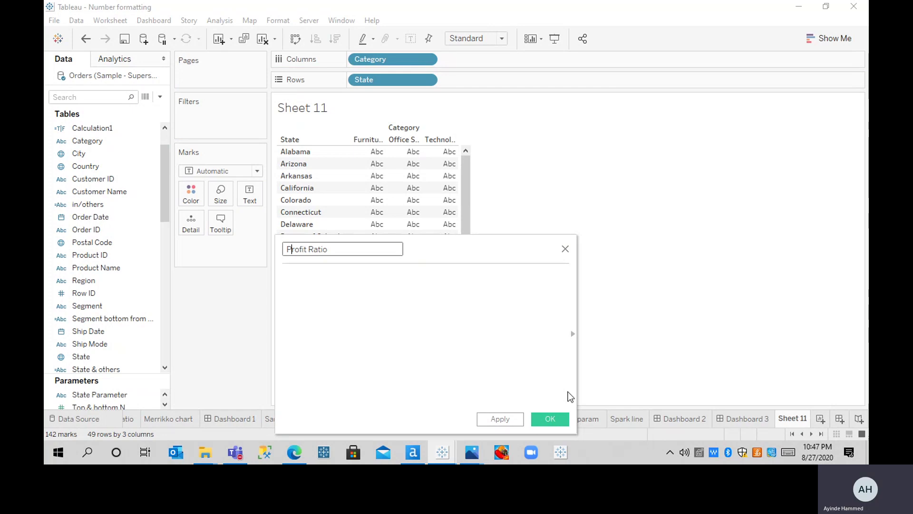
left_click(550, 419)
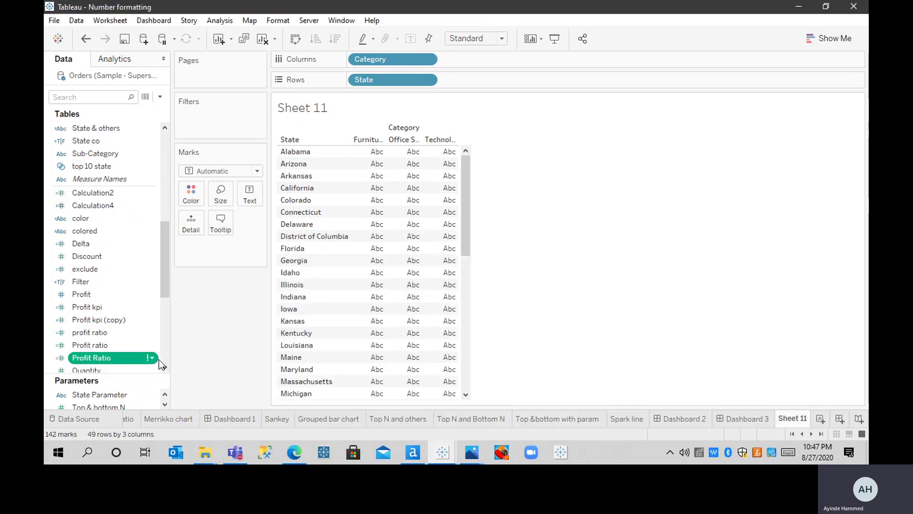
Open the new Profit Ratio calculated field for editing and begin its formula with SUM([Profit].
left_click(151, 359)
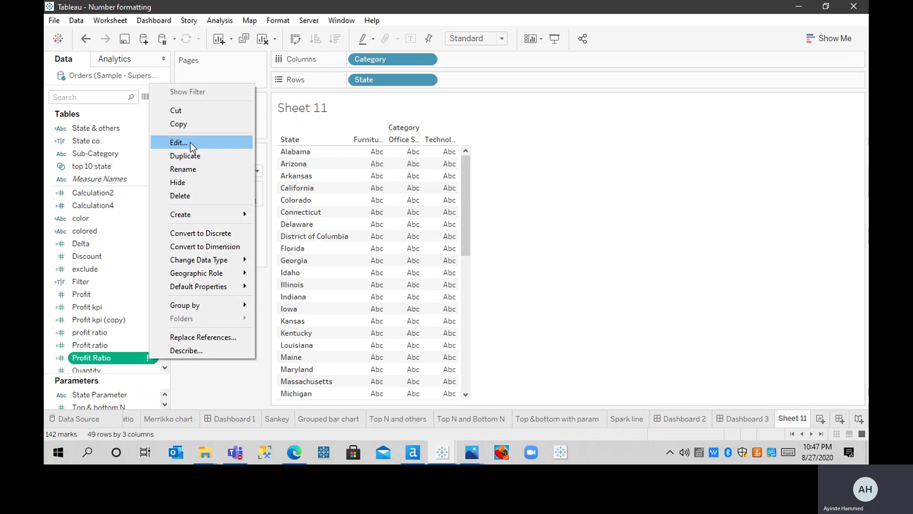
left_click(190, 142)
type("SUM")
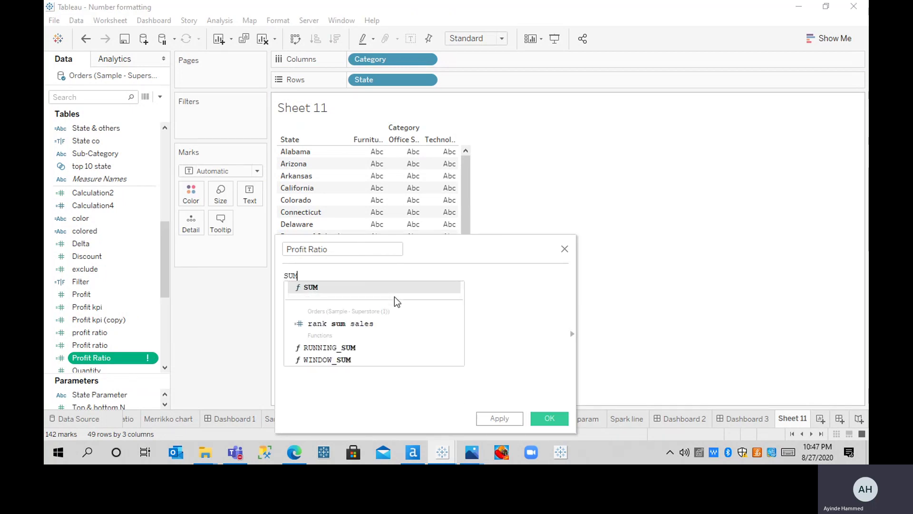
key("Return")
type("[pr")
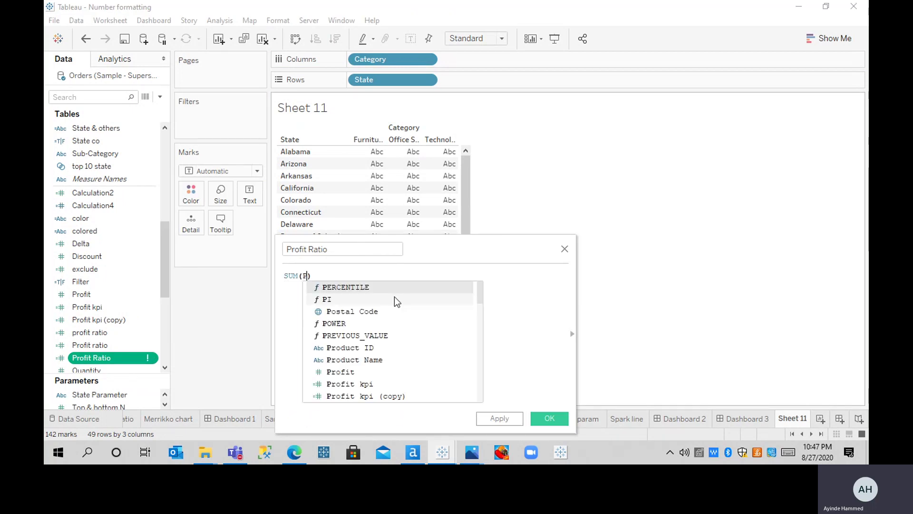
key("Return")
key("BackSpace")
key("BackSpace")
key("BackSpace")
key("BackSpace")
key("BackSpace")
key("BackSpace")
key("BackSpace")
key("BackSpace")
key("BackSpace")
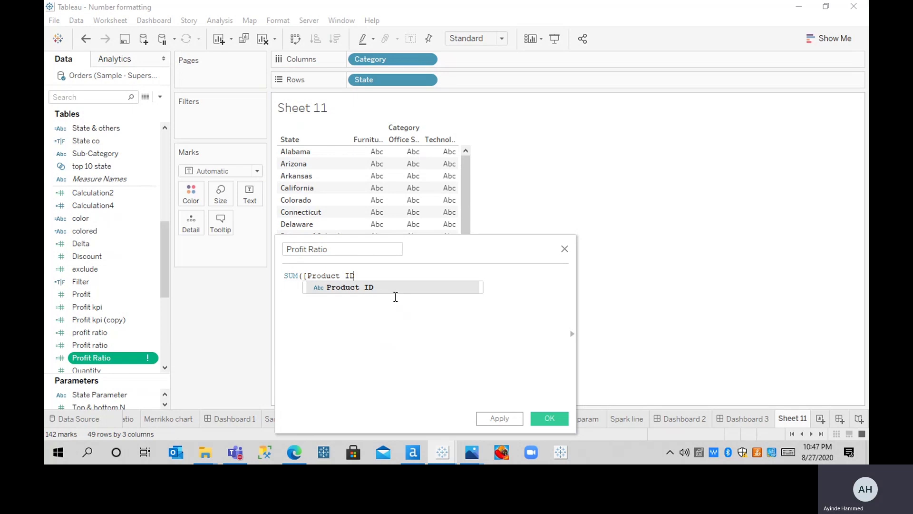
type("of")
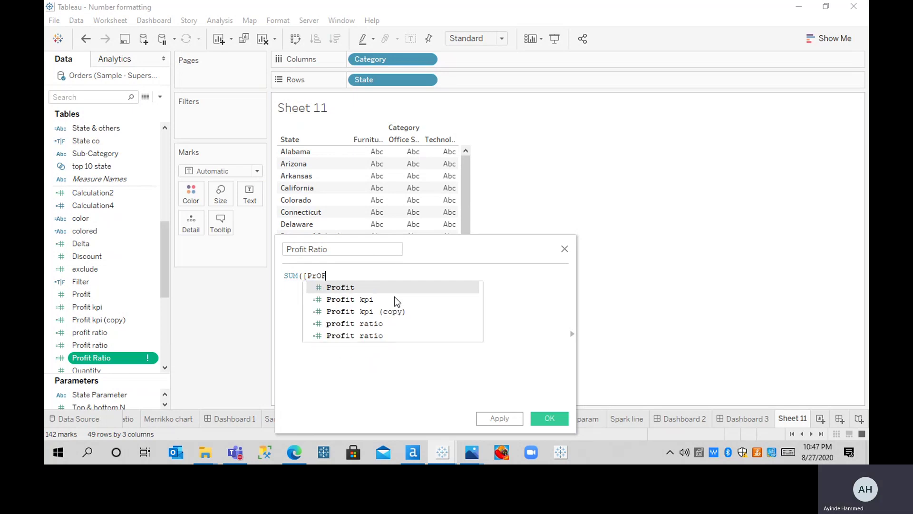
key("Return")
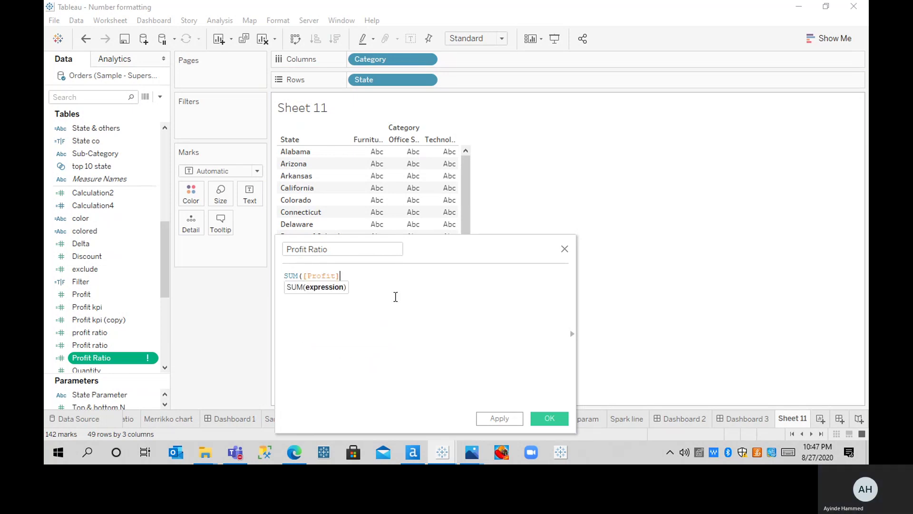
Complete the formula as SUM([Profit])/SUM([Sales]), apply it, and show Profit Ratio as text in the state-by-category table.
type(")/SUM")
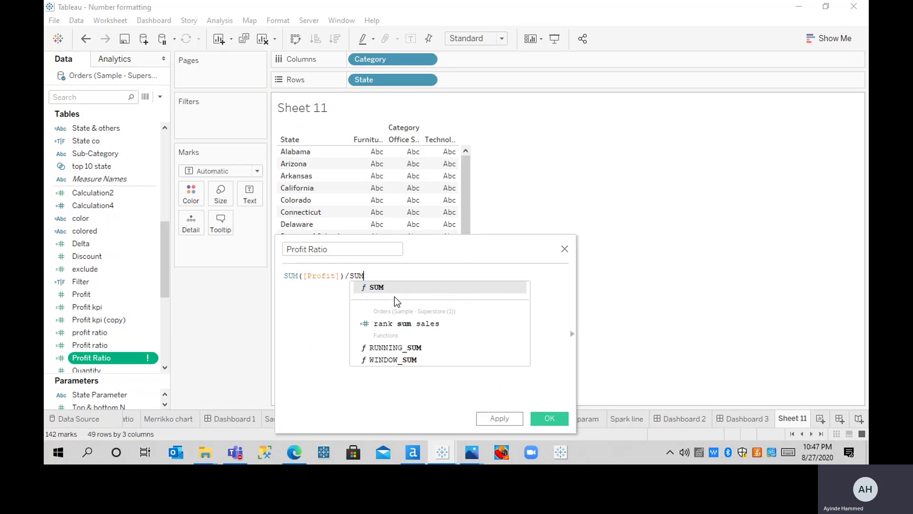
key("Return")
type("[Sal")
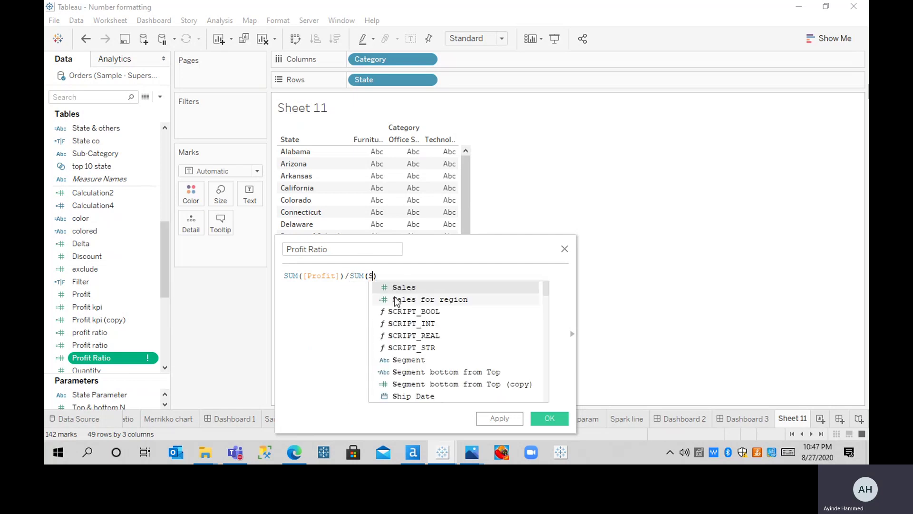
key("Return")
left_click(498, 418)
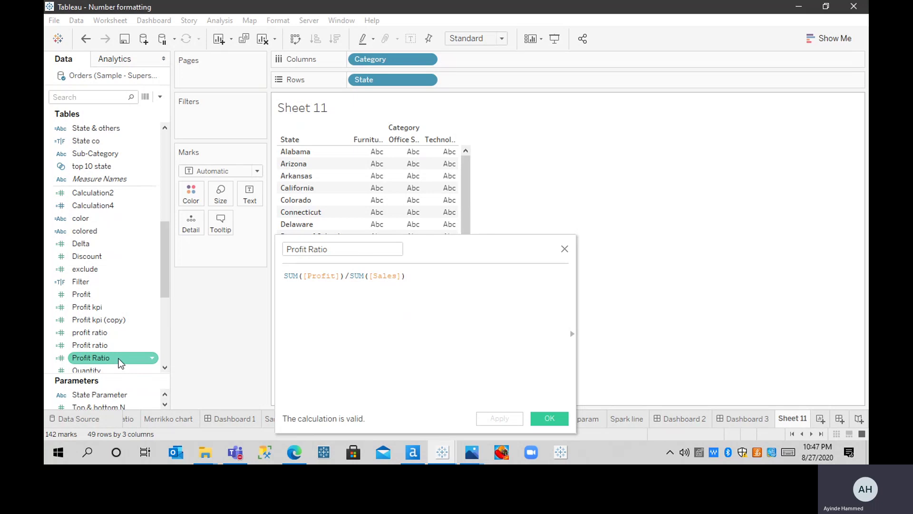
left_click_drag(119, 358, 258, 201)
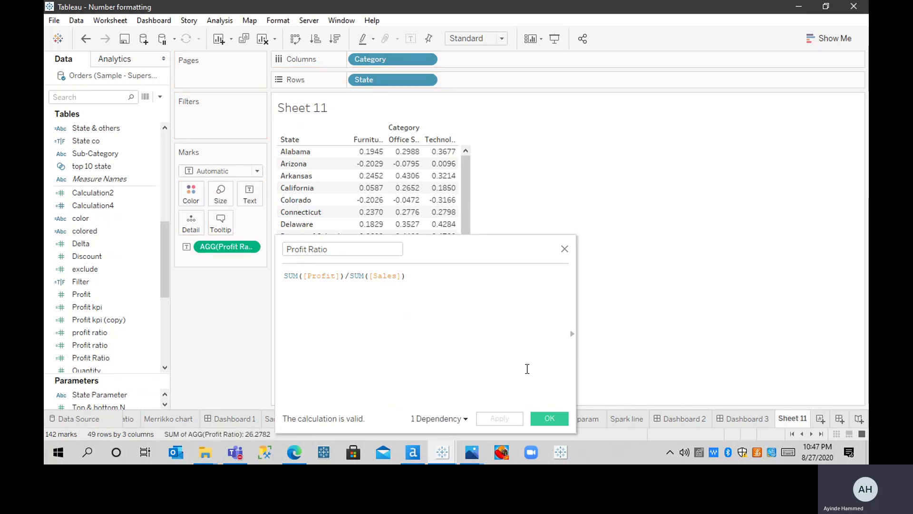
left_click(547, 418)
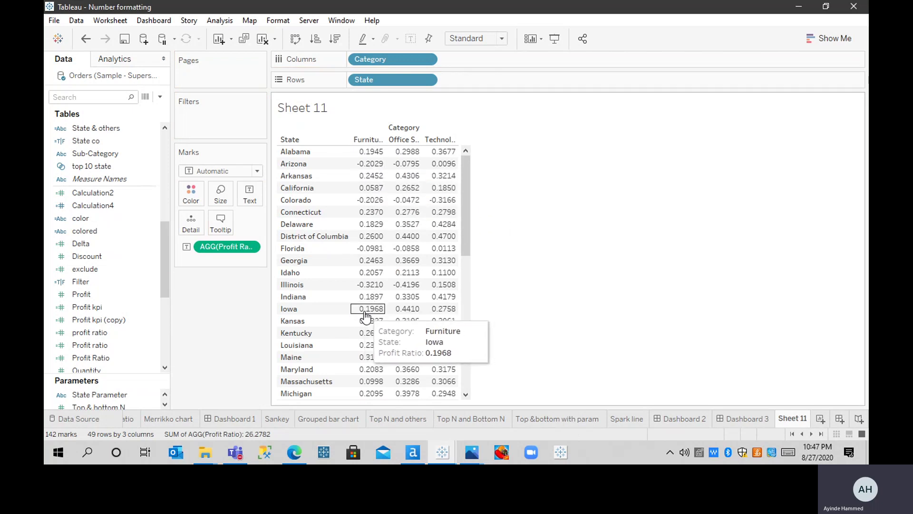
Format the Profit Ratio values in the table as percentages with one decimal place.
left_click(252, 247)
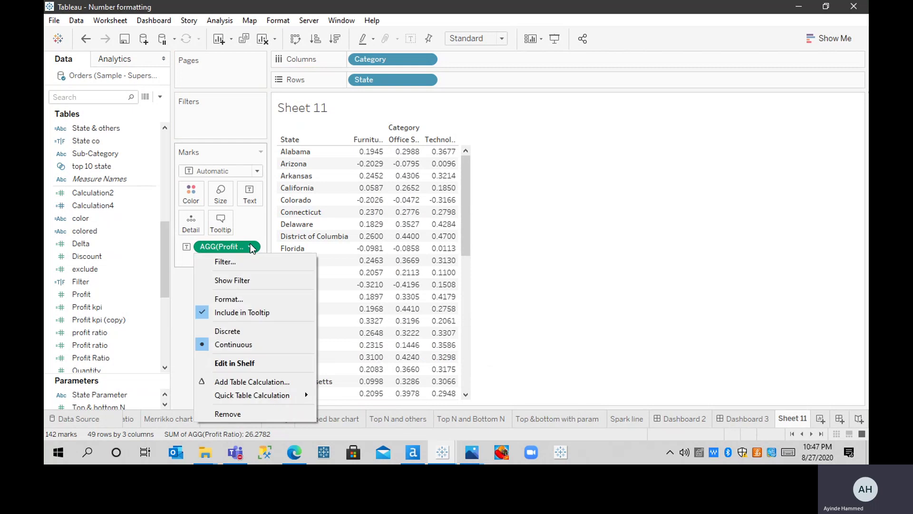
left_click(233, 299)
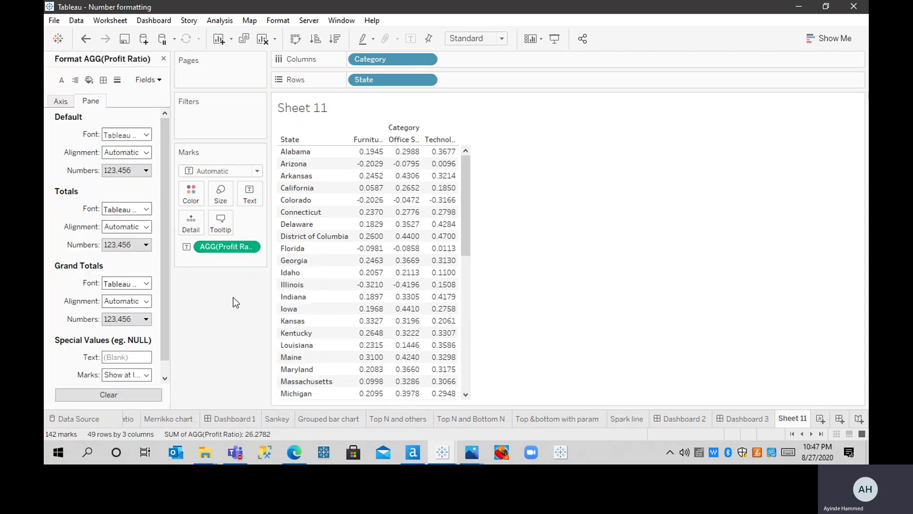
left_click(145, 170)
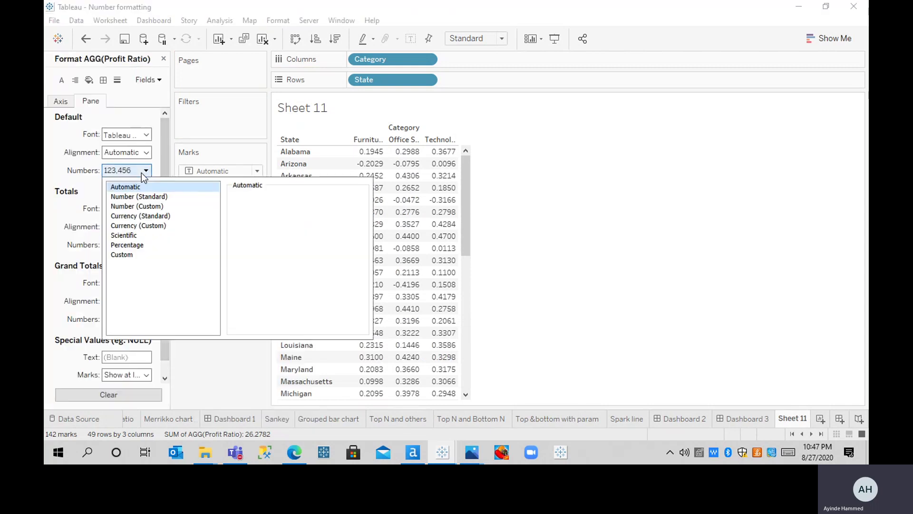
left_click(127, 244)
left_click(265, 214)
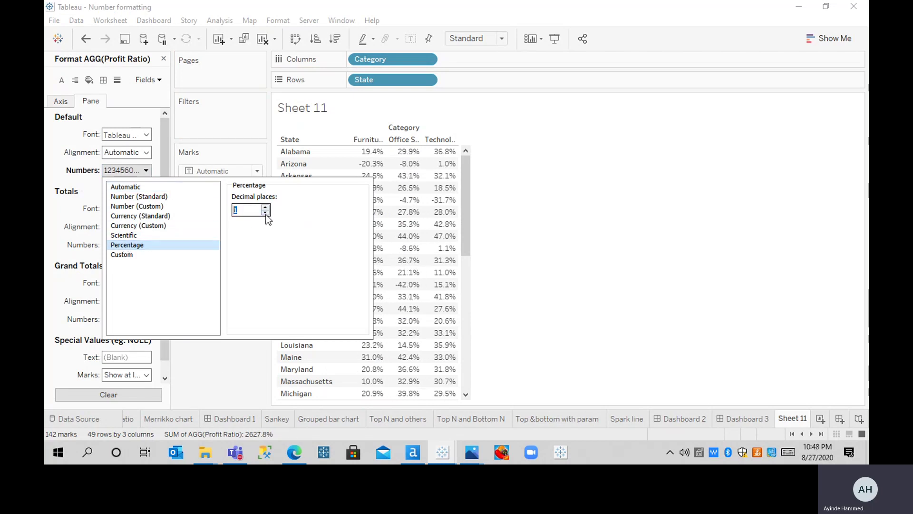
left_click(222, 374)
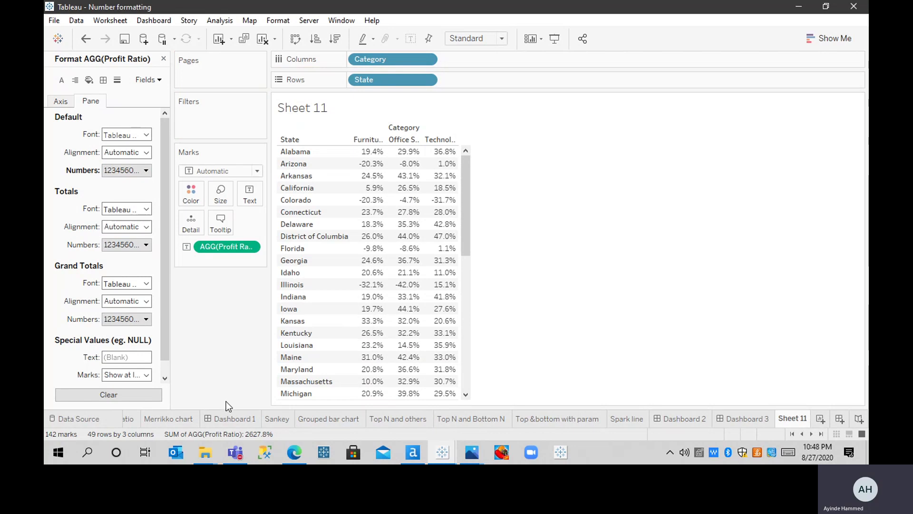
Return to Dashboard 1 to review the arrows and colours of the finished profit ratio table.
left_click(227, 417)
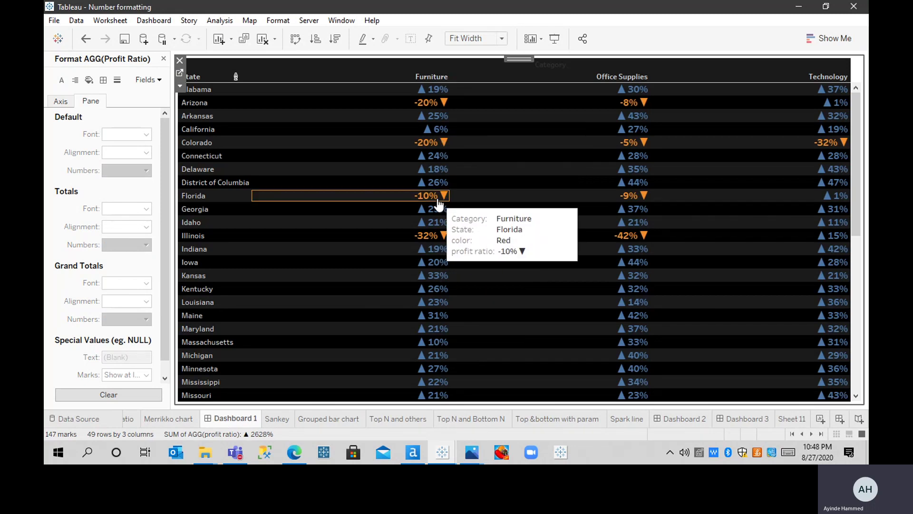
Return to Sheet 11 and close the number formatting pane so the data fields are available again.
left_click(787, 422)
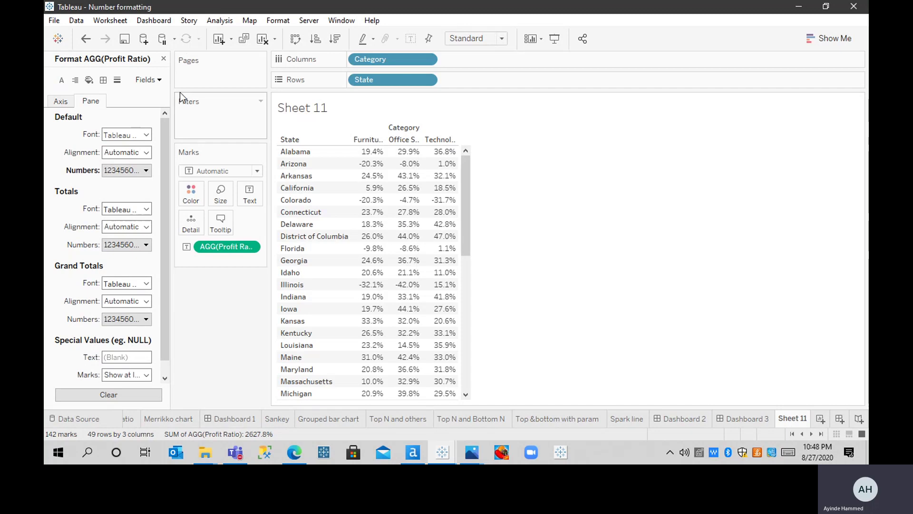
left_click(164, 62)
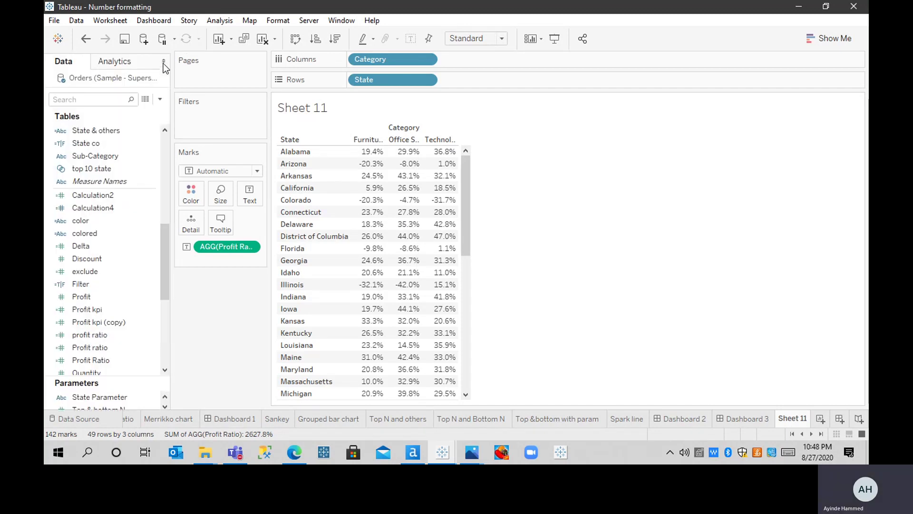
left_click(164, 63)
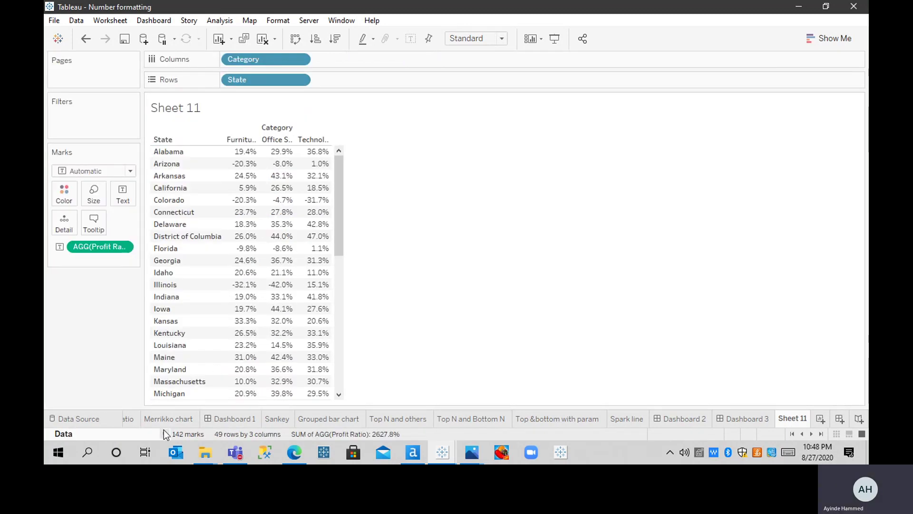
left_click(164, 430)
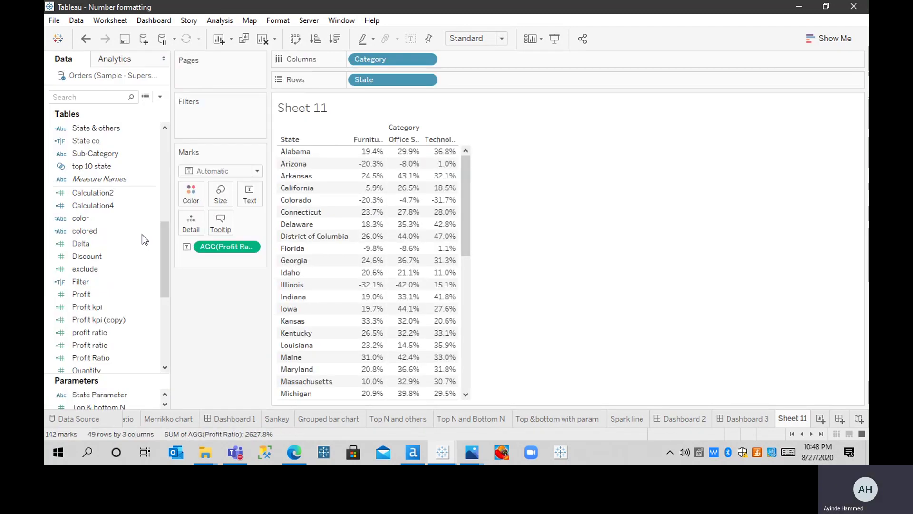
Create a calculated field named KPI with the formula IF [Profit ratio]>0 THEN '' ELSE '' END.
left_click(160, 97)
left_click(132, 109)
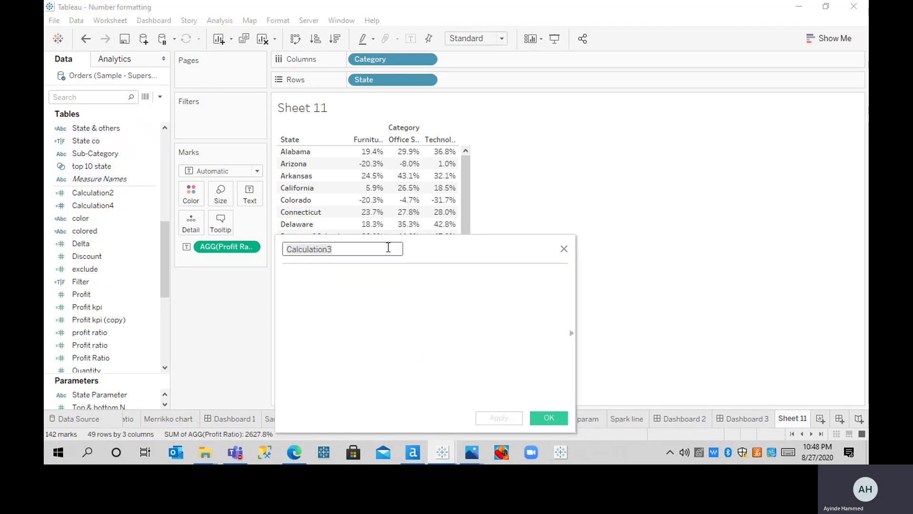
type("KPI")
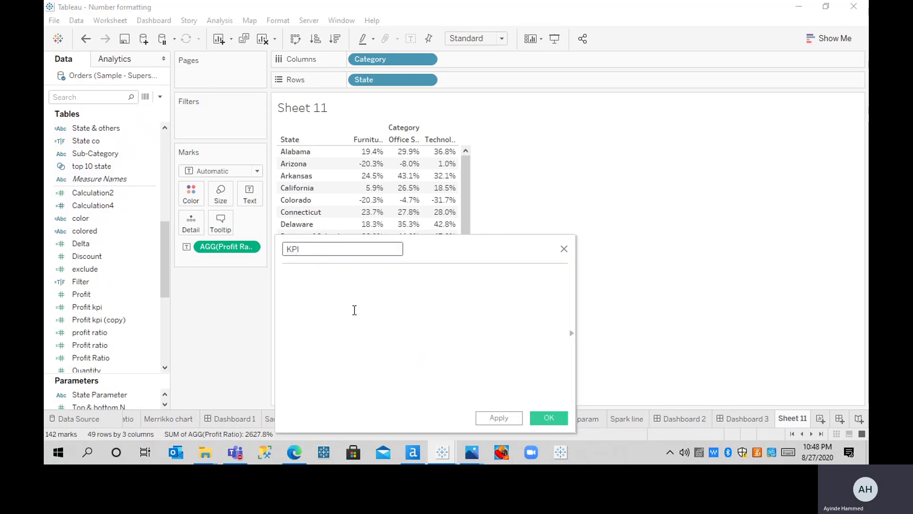
left_click(354, 310)
type("IF")
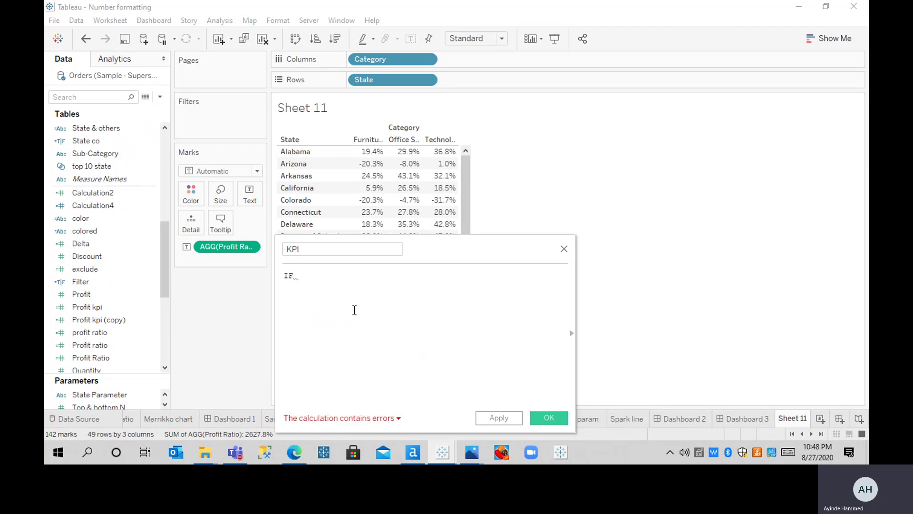
type(" PRO")
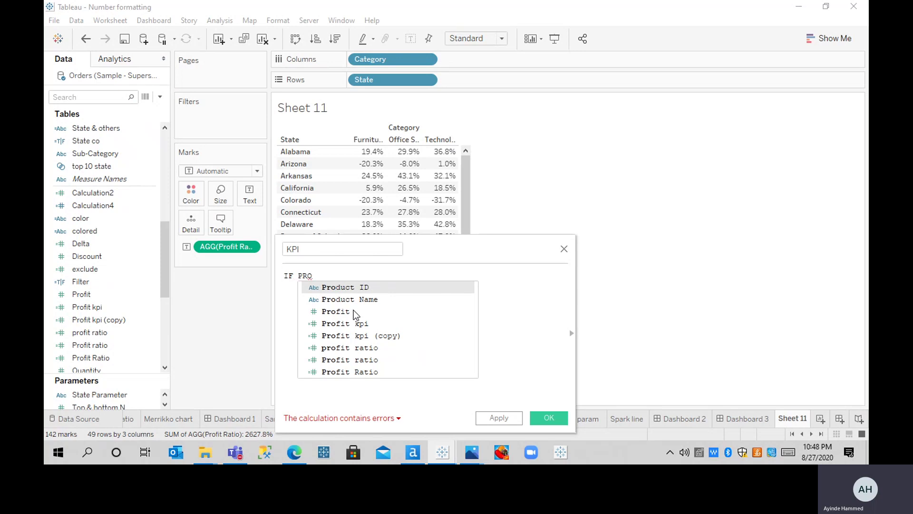
type("FIT")
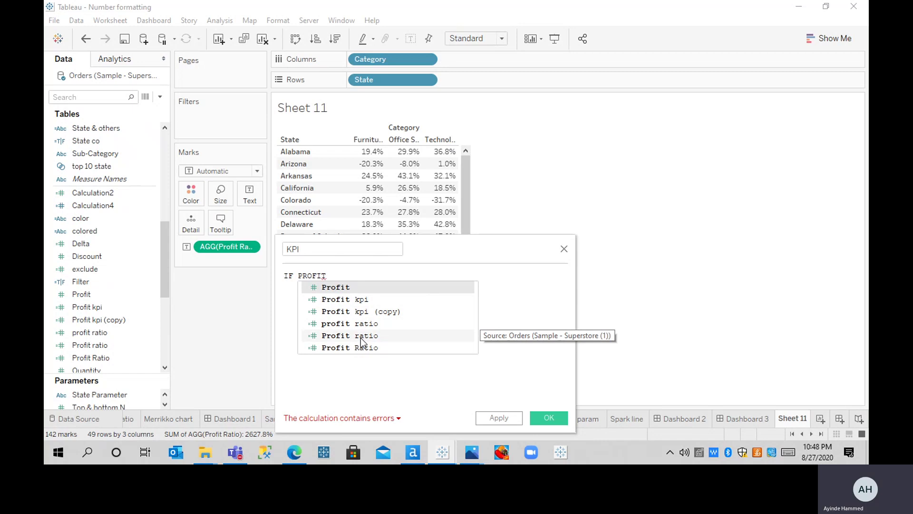
double_click(361, 337)
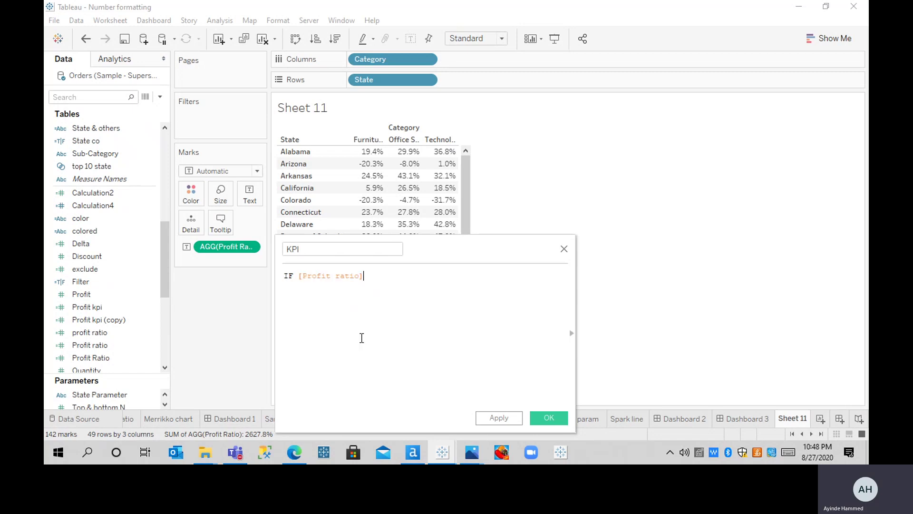
type(">0 THEN '' ELSE '' END")
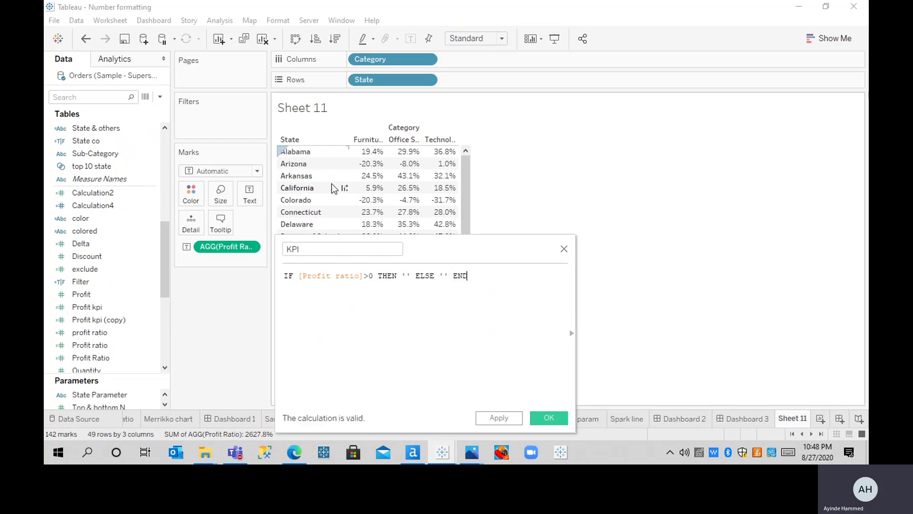
mouse_move(357, 197)
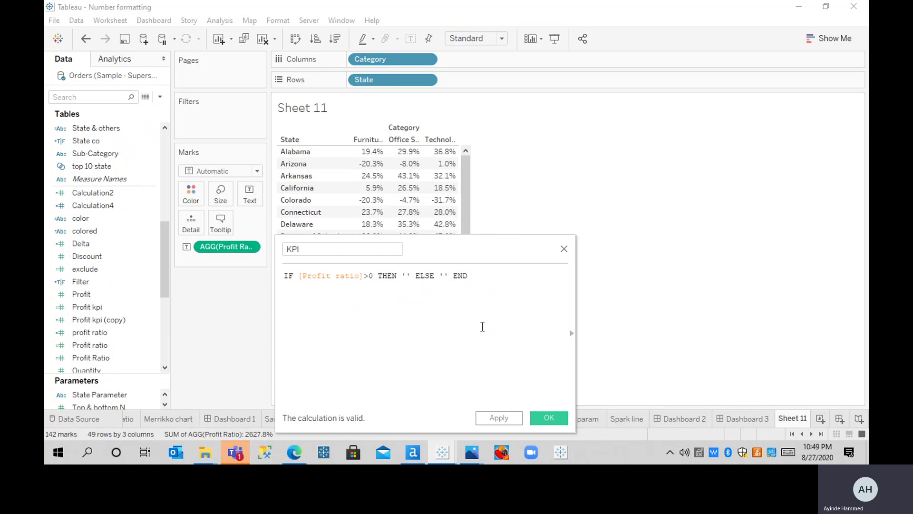
Copy the ▼ symbol from the unicode-table.com page in the browser and paste it between the ELSE quotes of Tableau's KPI formula.
left_click(295, 453)
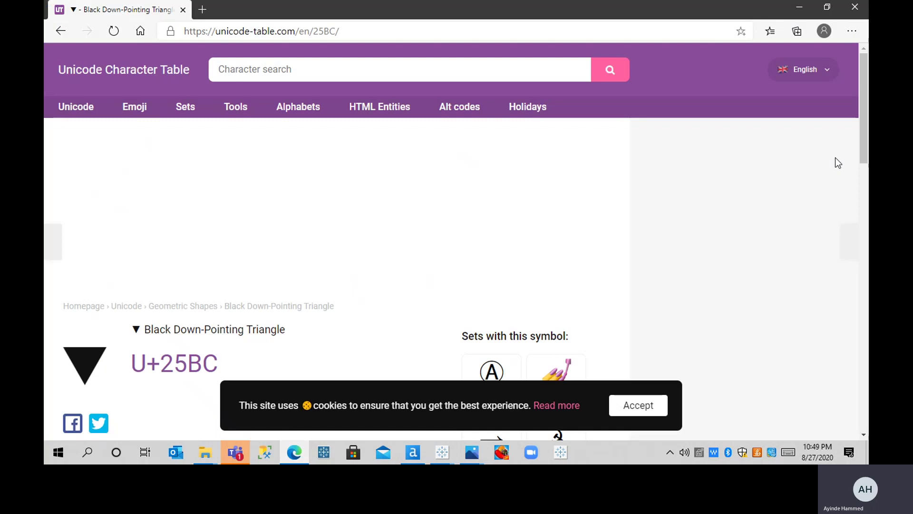
left_click_drag(859, 142, 857, 220)
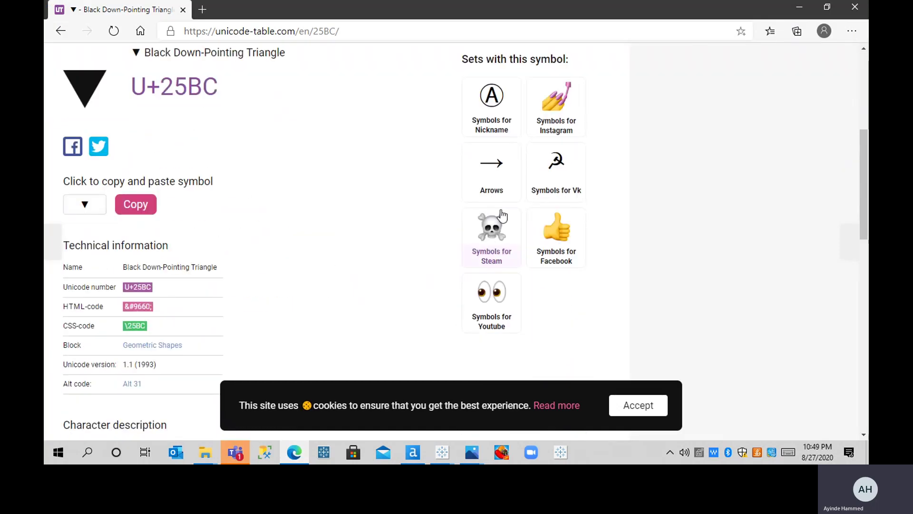
left_click(144, 208)
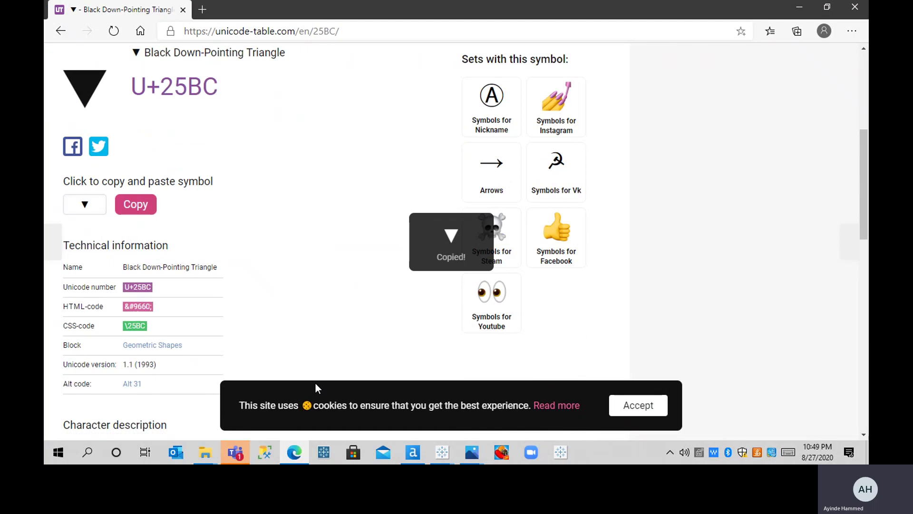
mouse_move(439, 452)
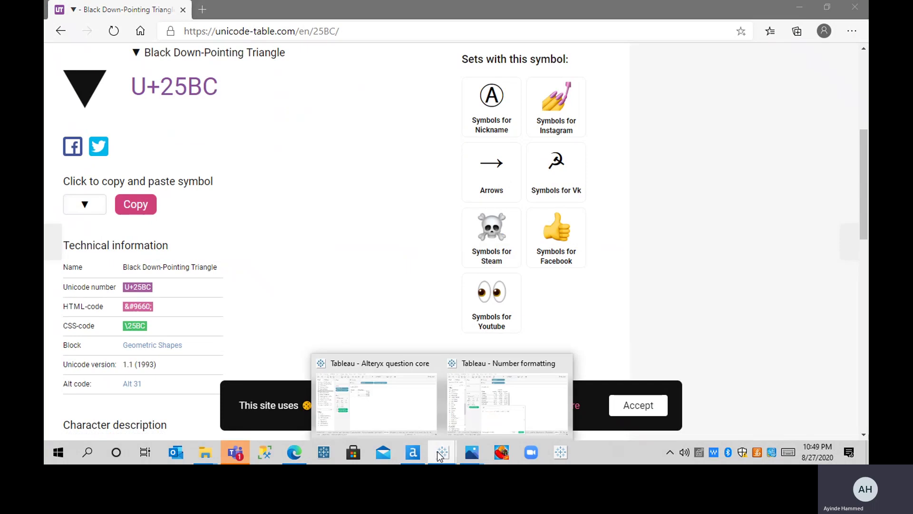
left_click(478, 393)
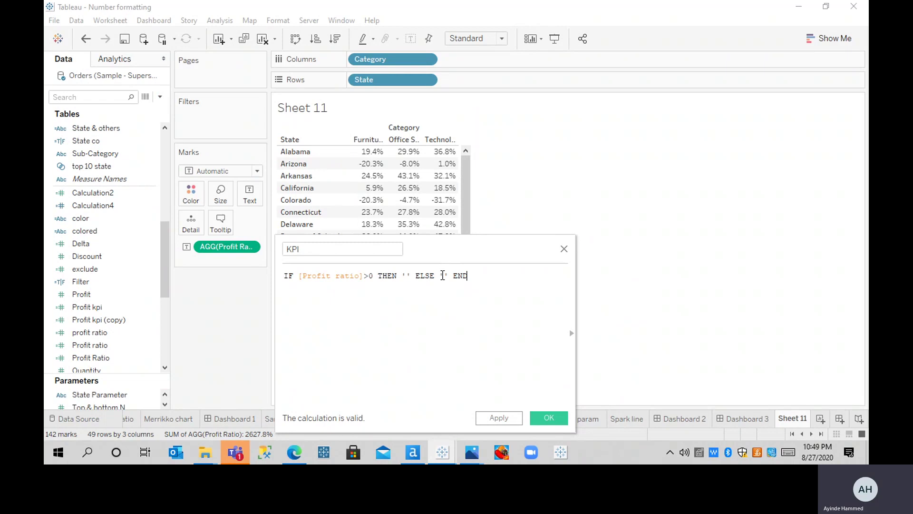
left_click(443, 276)
key("ctrl+v")
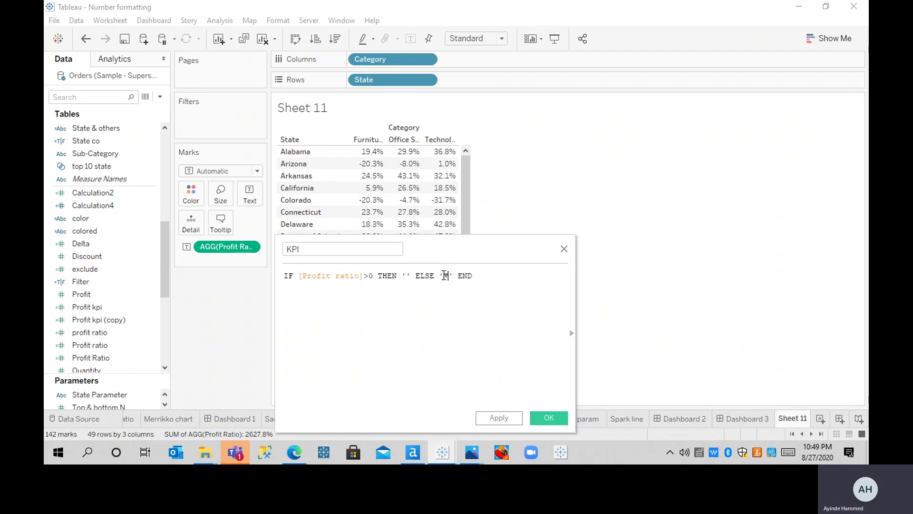
Switch back to the browser and search the Unicode Character Table for ARROW UP.
left_click(295, 452)
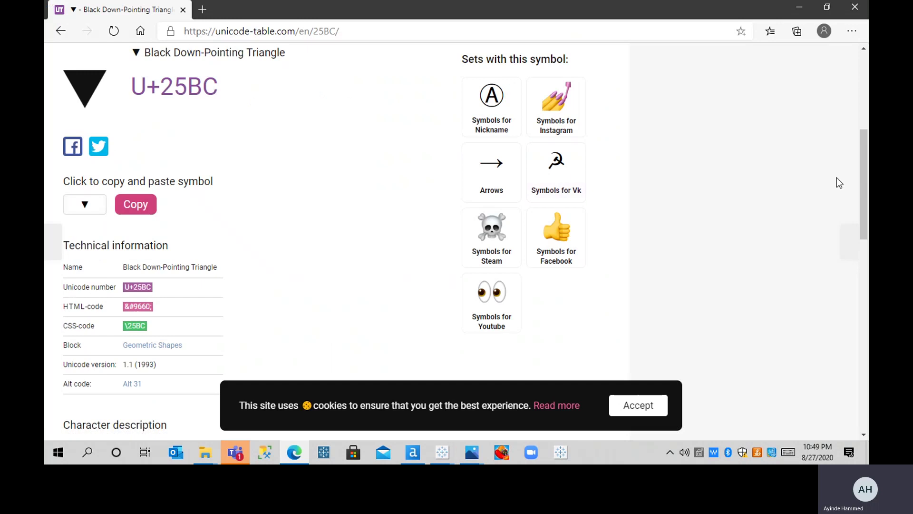
left_click_drag(867, 179, 859, 139)
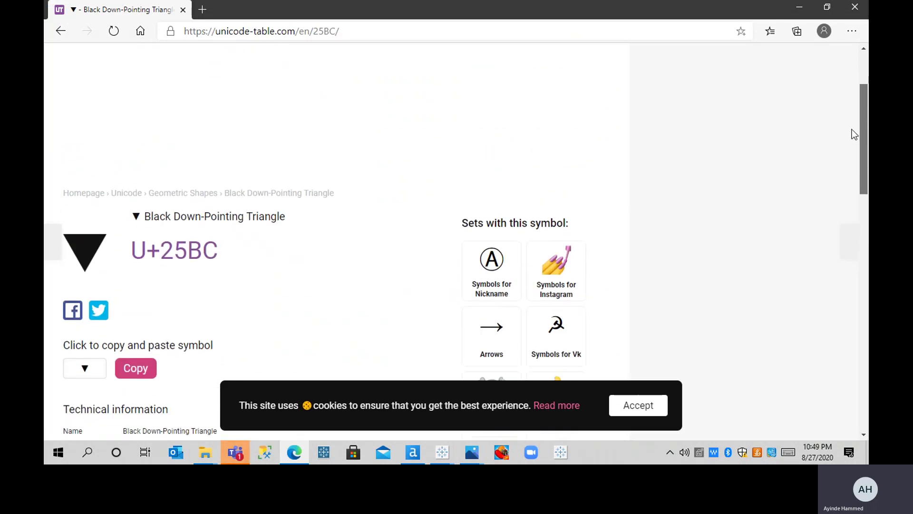
scroll(838, 72, "up", 2)
scroll(838, 167, "down", 6)
scroll(837, 162, "up", 6)
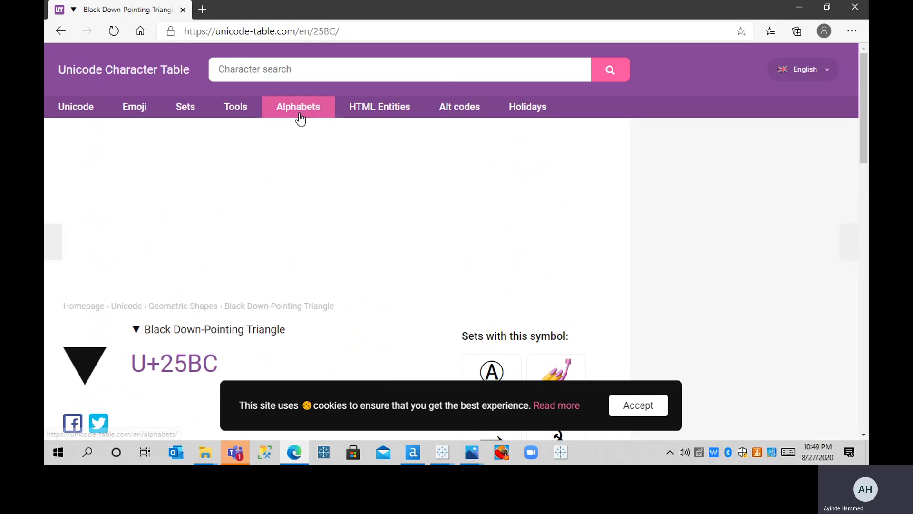
left_click(291, 72)
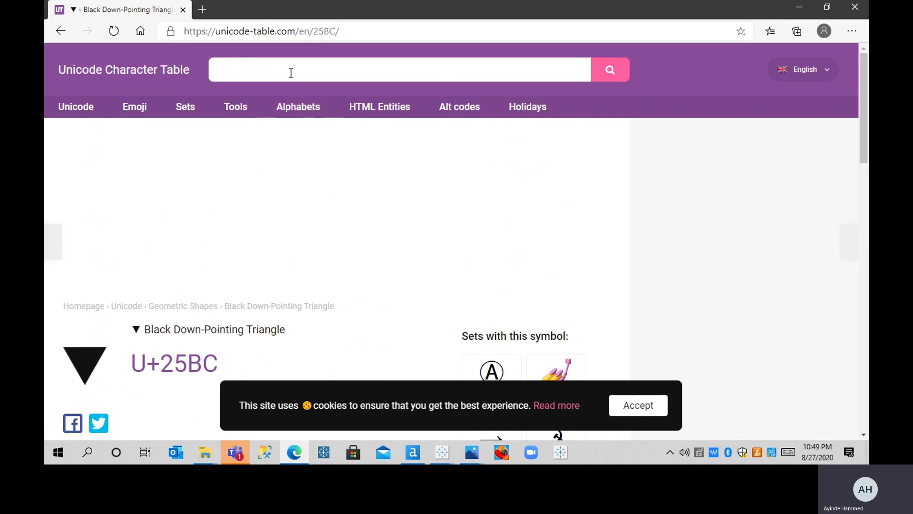
type("ARROR UP")
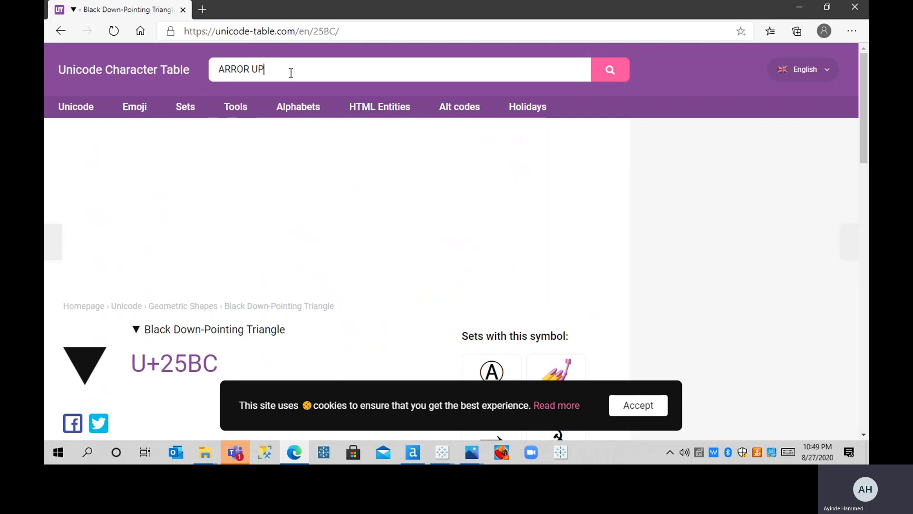
key("Return")
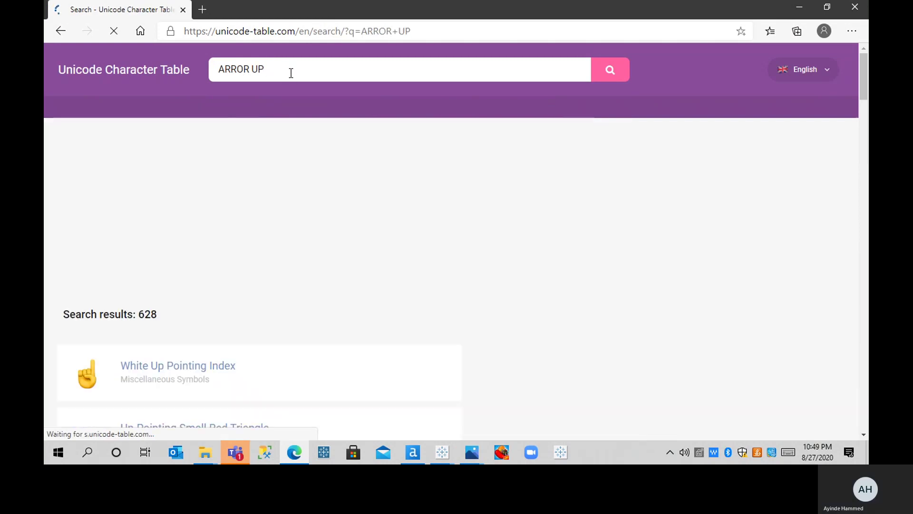
left_click(252, 70)
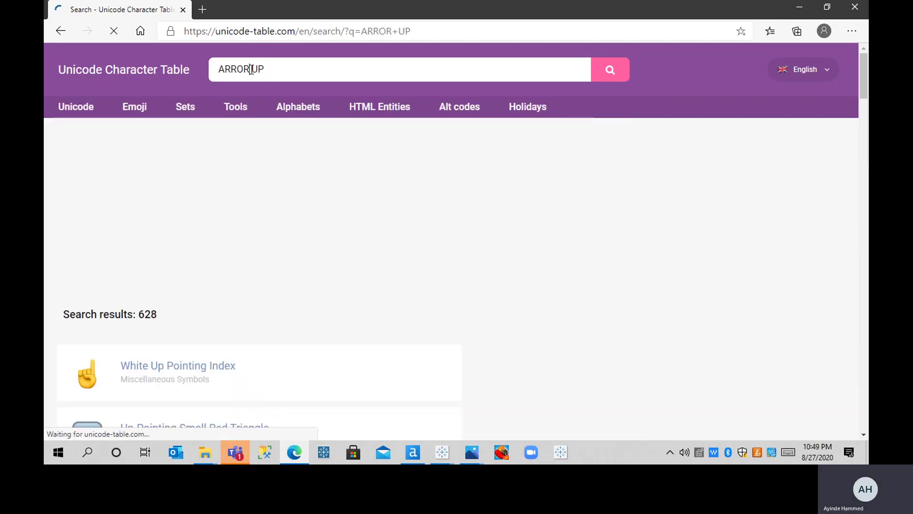
key("BackSpace")
type("W")
key("Return")
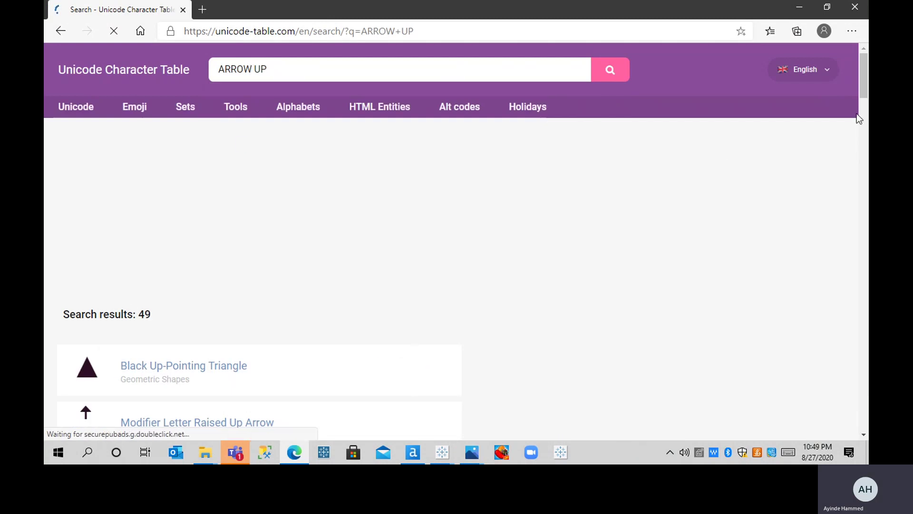
Copy the Black Up-Pointing Triangle, paste it between the THEN quotes of Tableau's KPI formula, and save the calculation.
scroll(864, 112, "down", 3)
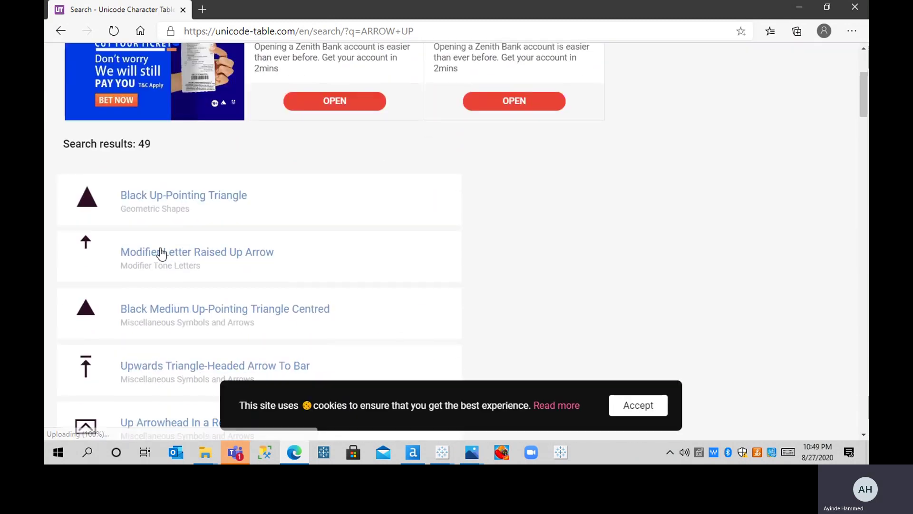
mouse_move(93, 191)
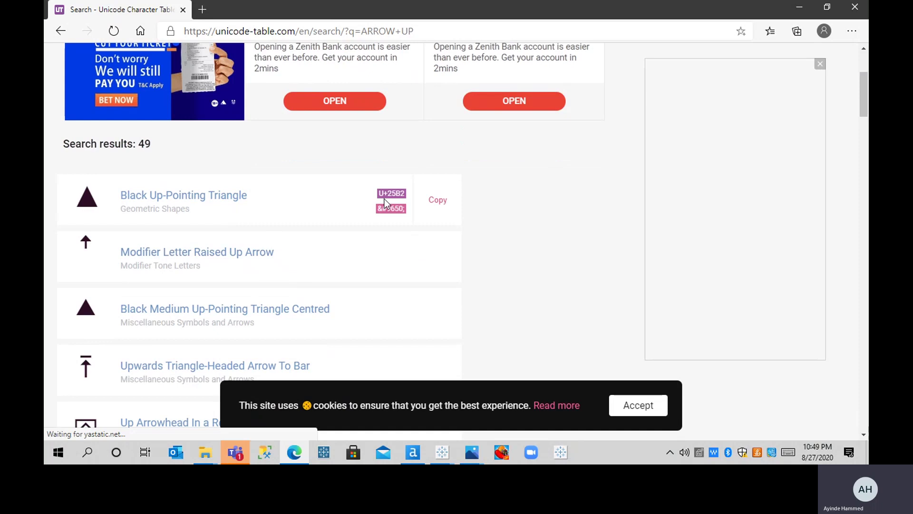
left_click(437, 200)
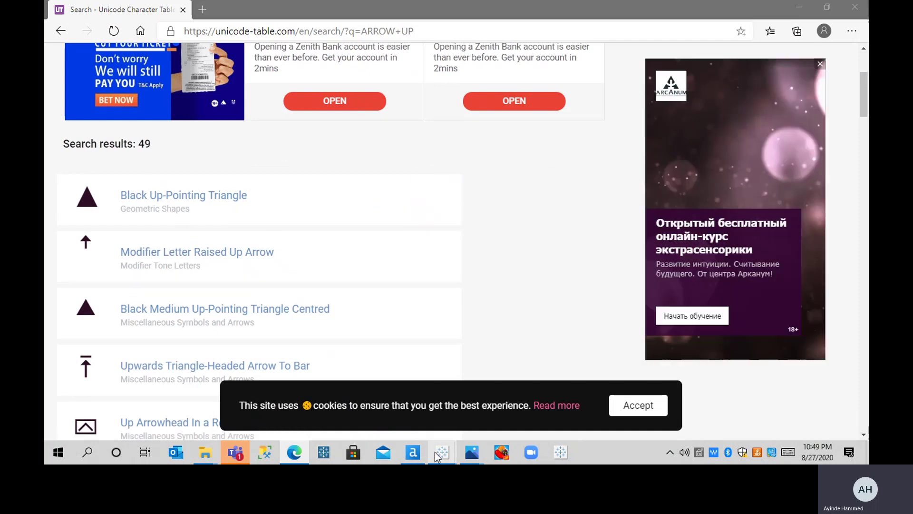
mouse_move(436, 453)
left_click(488, 390)
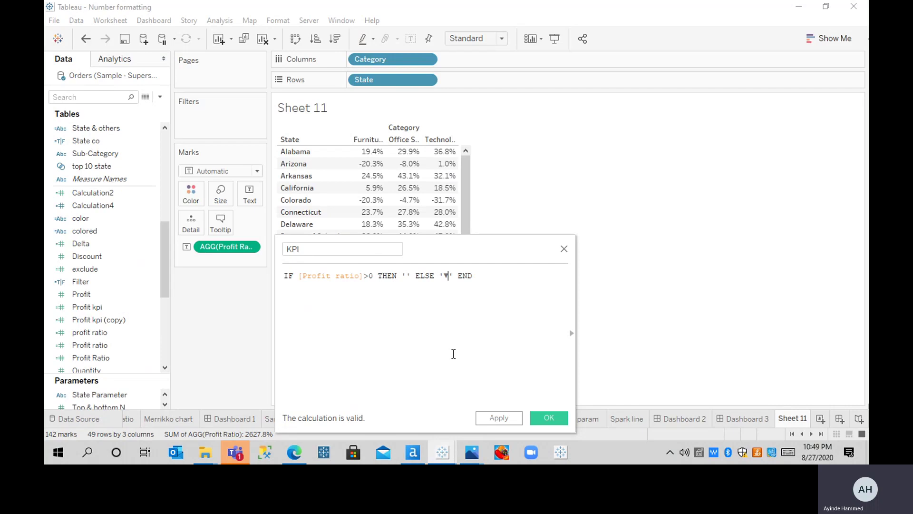
left_click(406, 274)
key("ctrl+v")
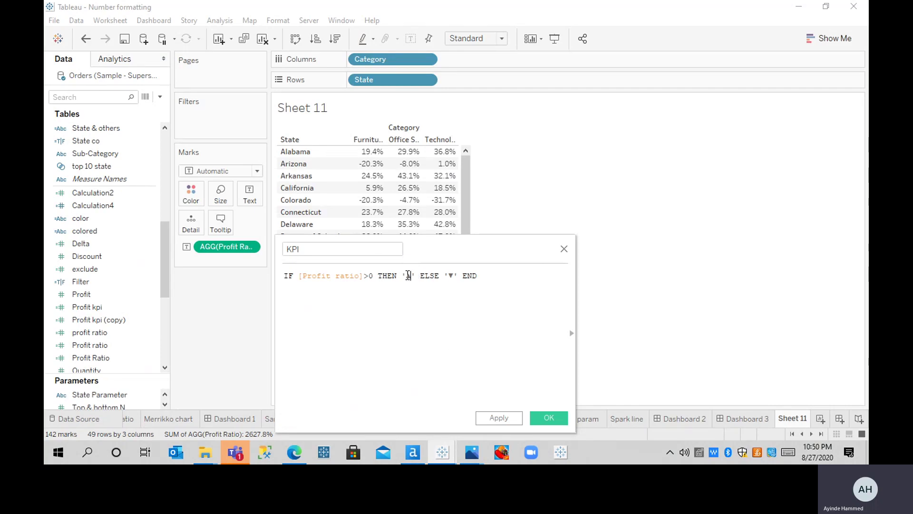
left_click(547, 417)
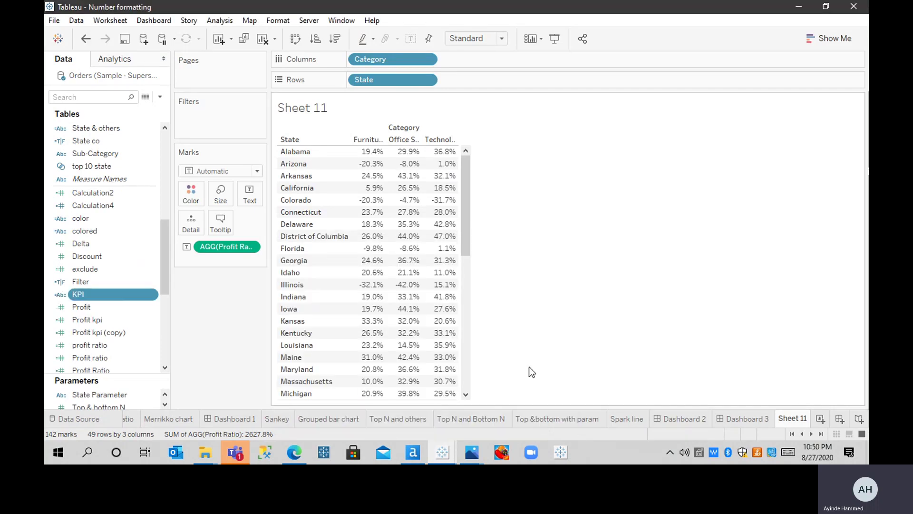
Add KPI to the table's text and edit the label so it sits on the same line after Profit Ratio.
left_click_drag(121, 294, 250, 199)
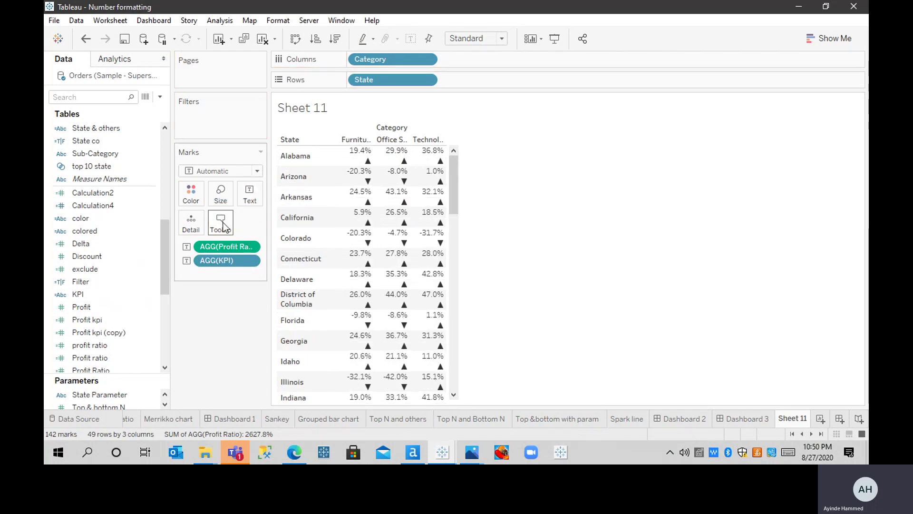
left_click(250, 195)
left_click(354, 221)
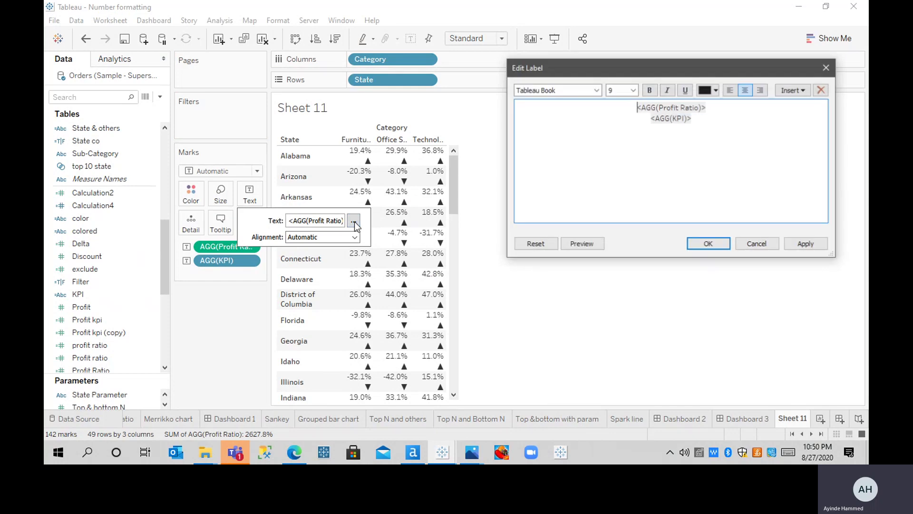
left_click_drag(695, 123, 651, 118)
key("BackSpace")
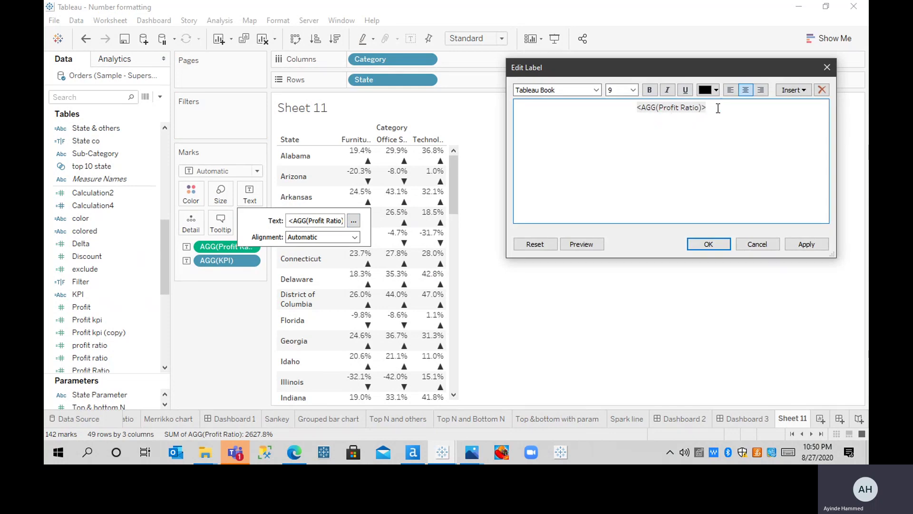
key("ctrl+v")
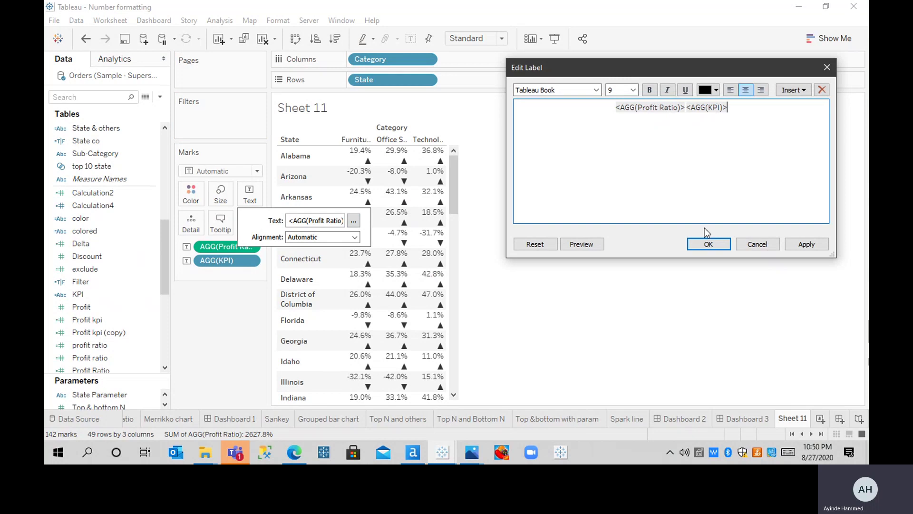
left_click(708, 244)
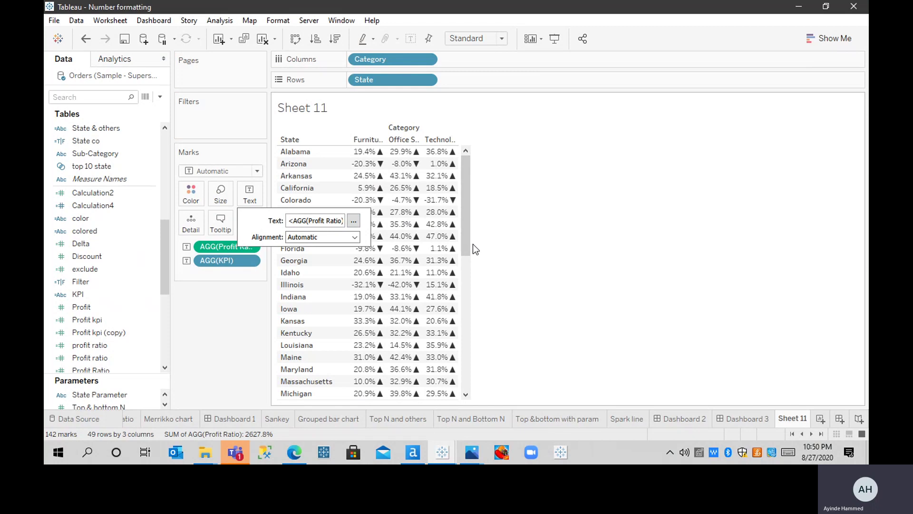
Check the coloured table on Dashboard 1 and create a calculated field named Color with the formula [Profit ratio]>0 on Sheet 11.
left_click(230, 418)
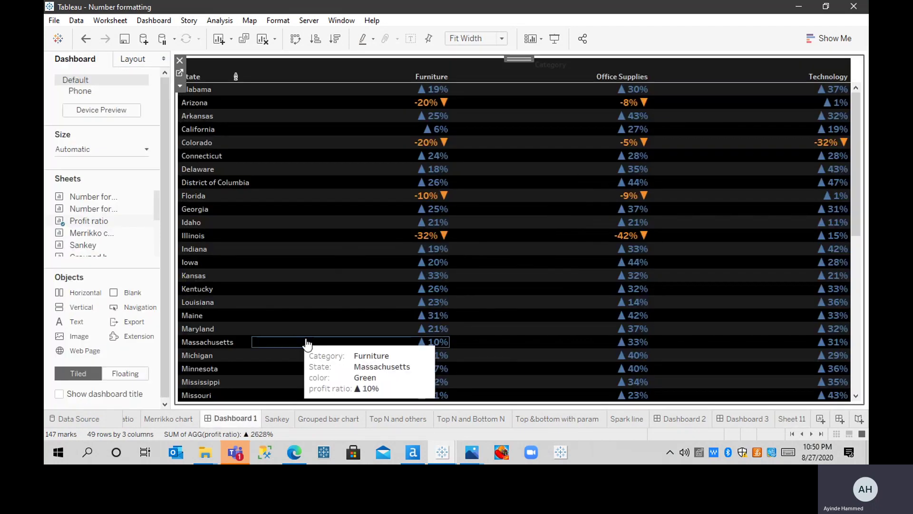
left_click(793, 418)
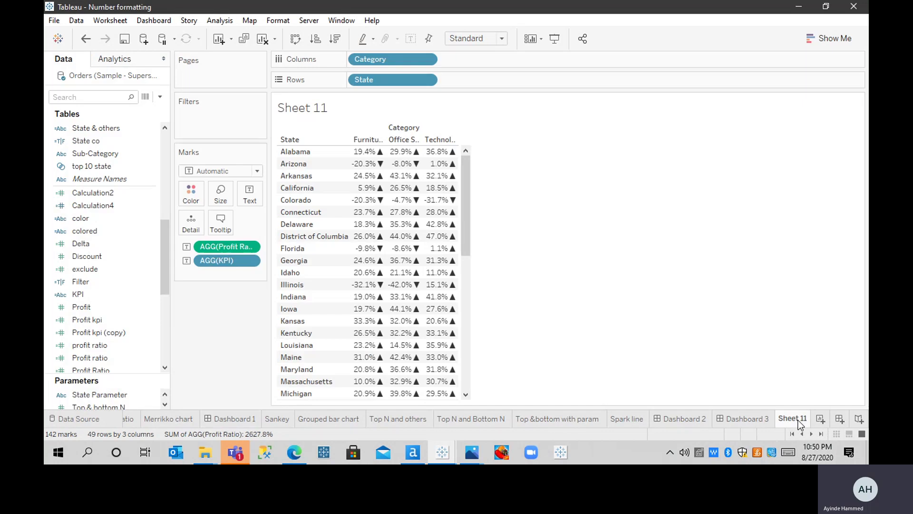
left_click(159, 96)
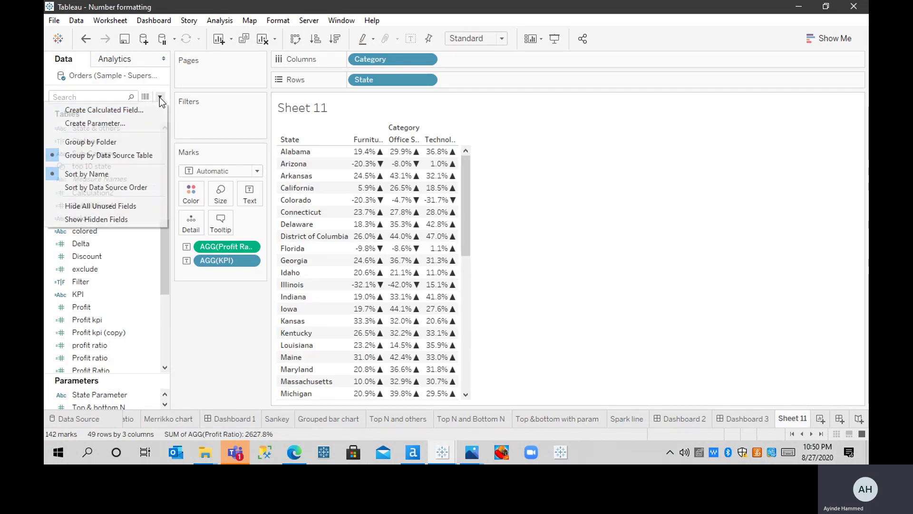
left_click(137, 110)
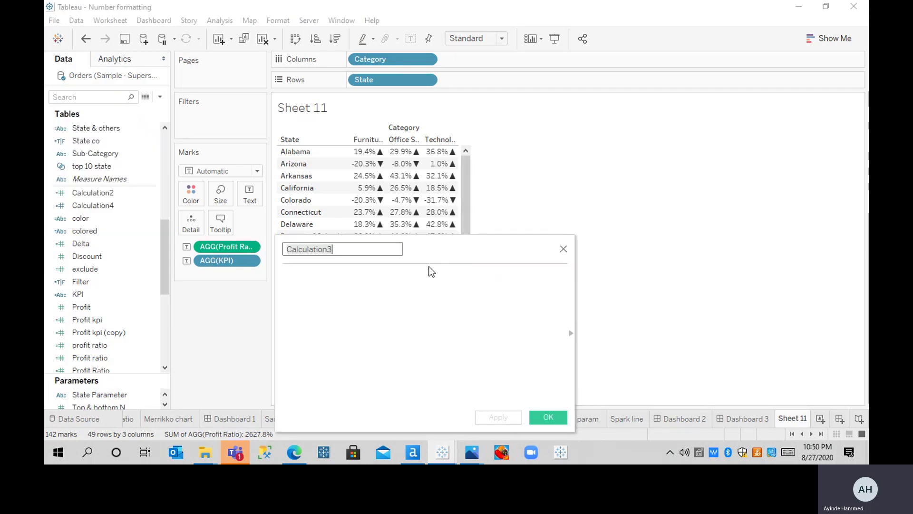
type("Color")
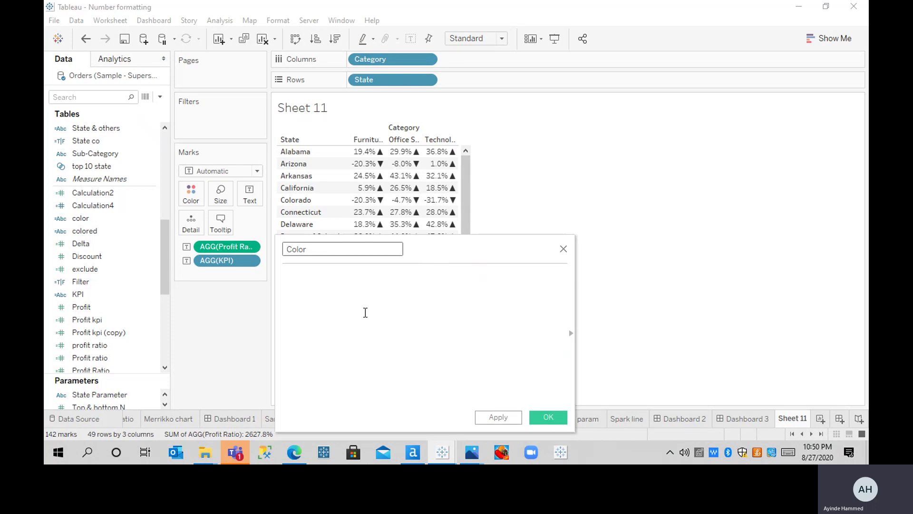
left_click(365, 313)
type("prof")
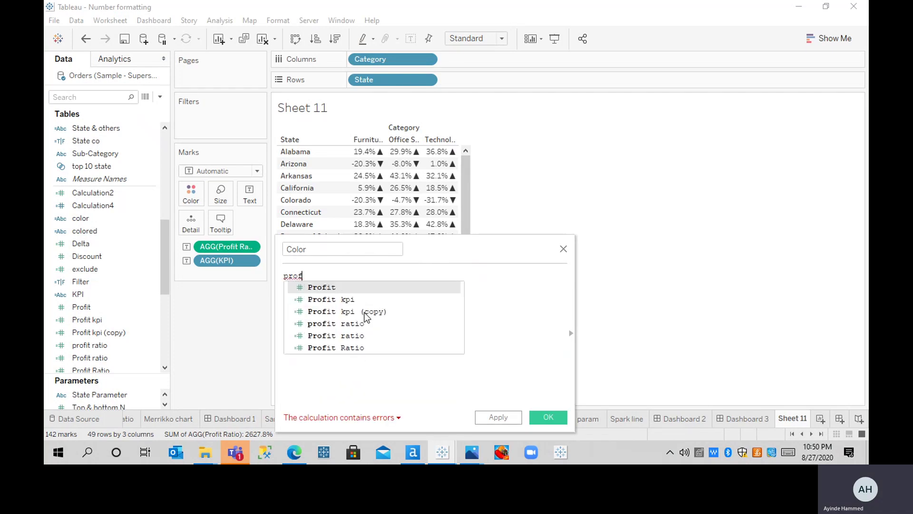
key("Down")
key("Down")
key("Down")
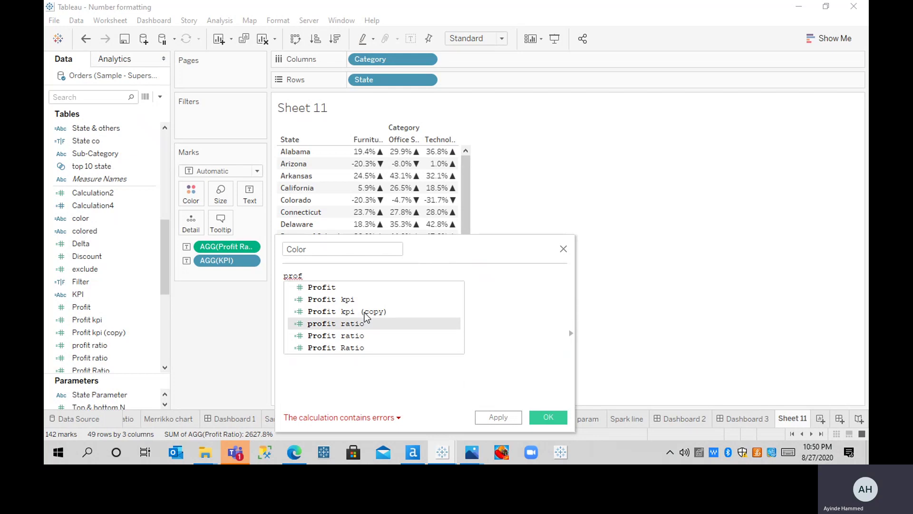
key("Down")
key("Return")
type(">")
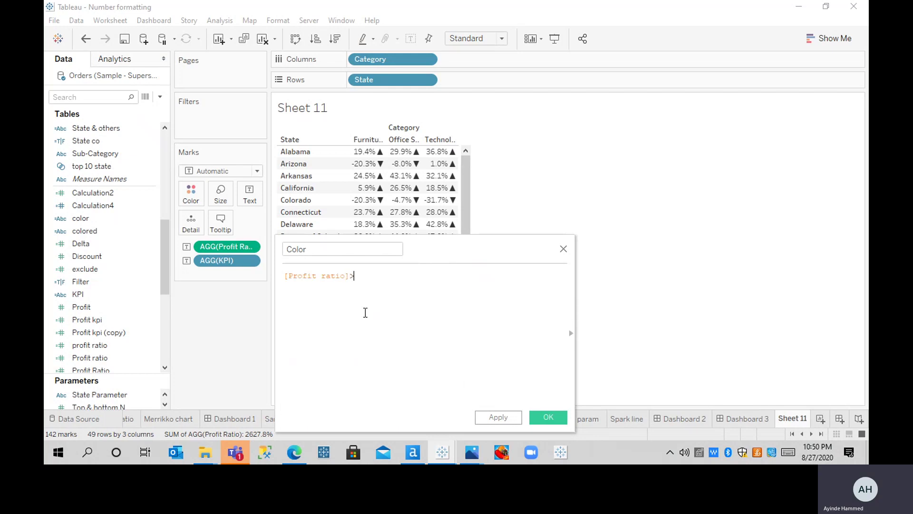
type("0")
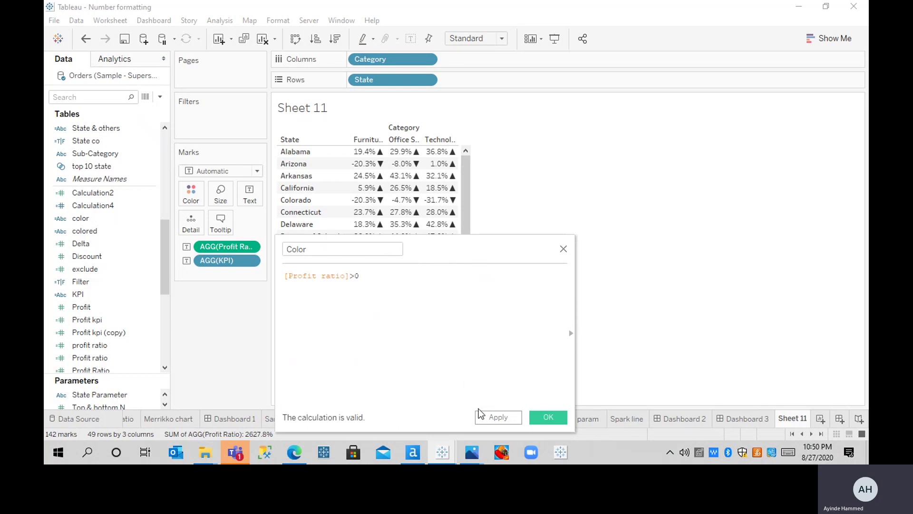
left_click(490, 417)
left_click(537, 416)
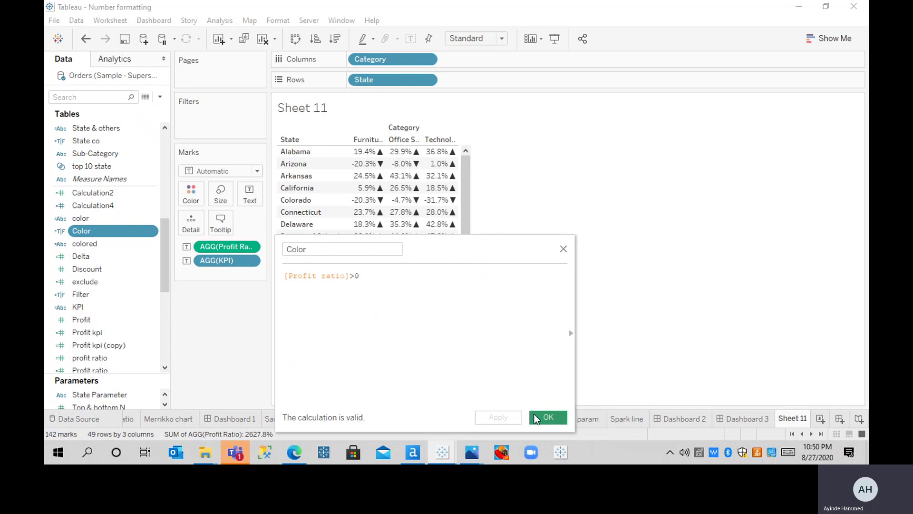
Colour the table values by the new Color field, assigning red to False and green to True.
left_click_drag(117, 229, 197, 193)
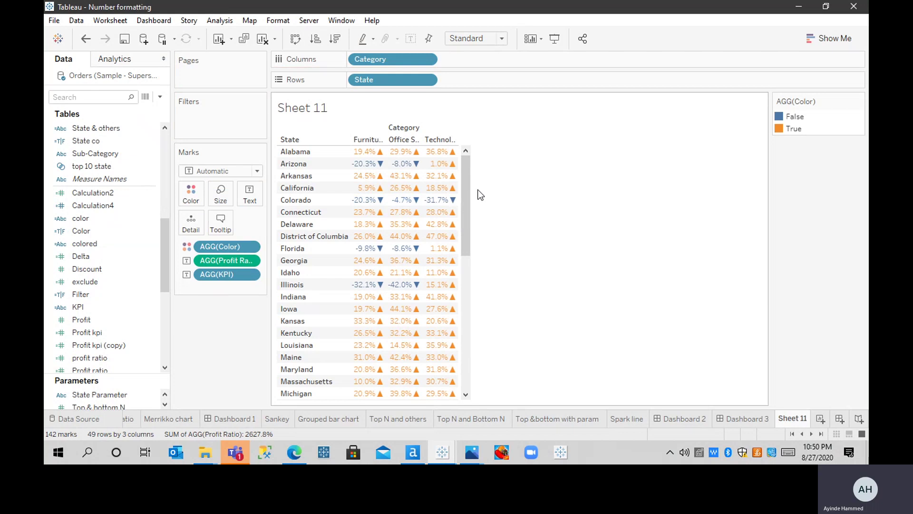
mouse_move(375, 157)
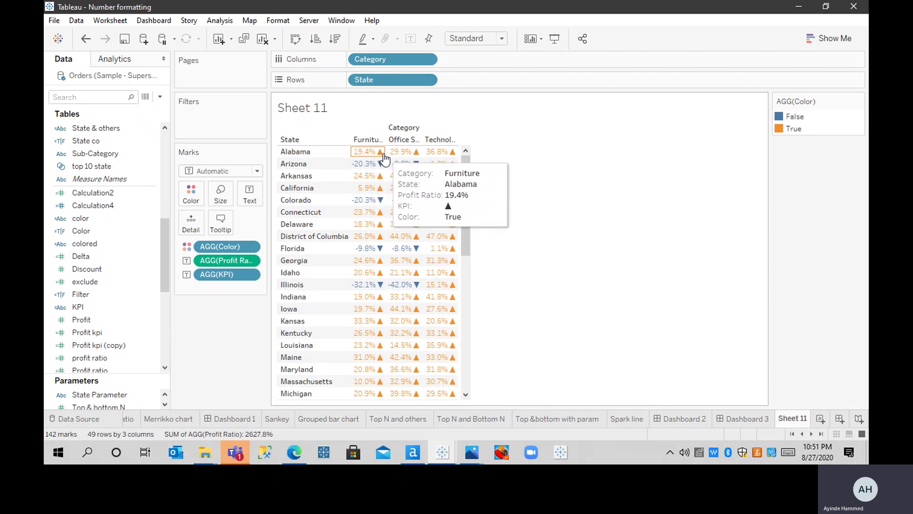
mouse_move(404, 167)
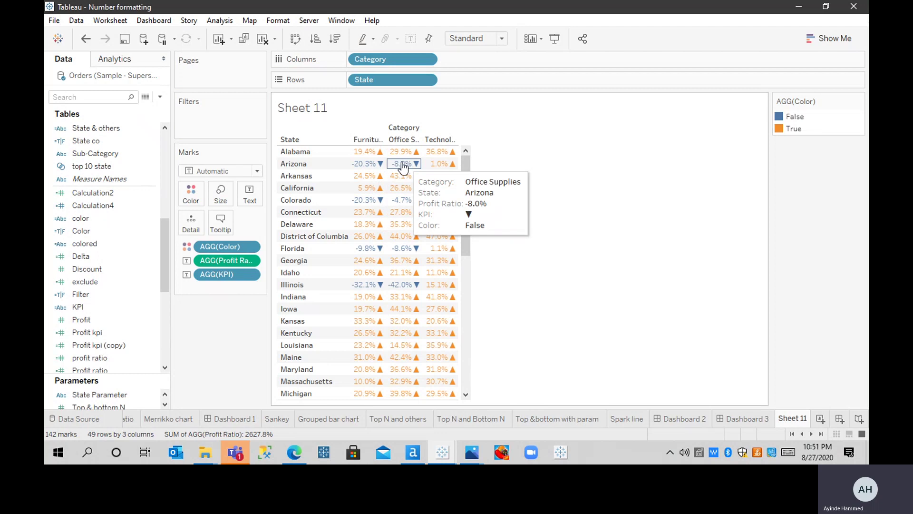
mouse_move(382, 177)
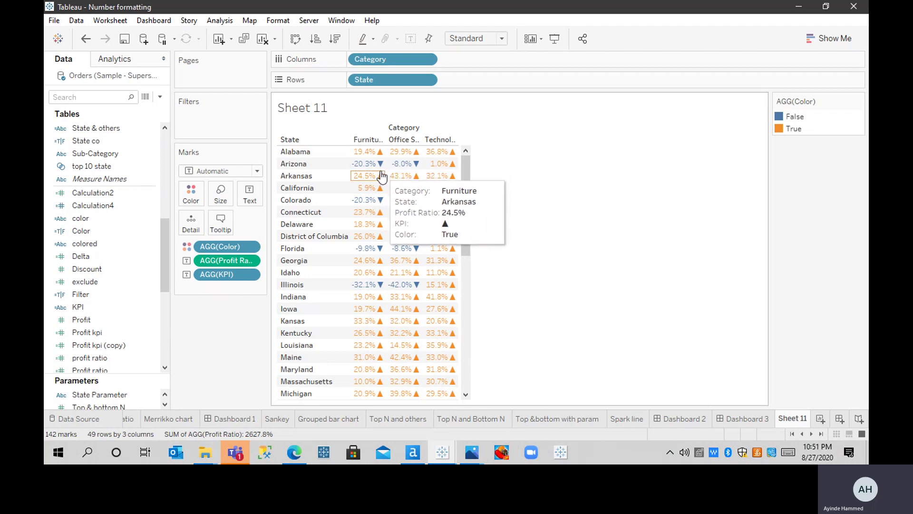
double_click(780, 119)
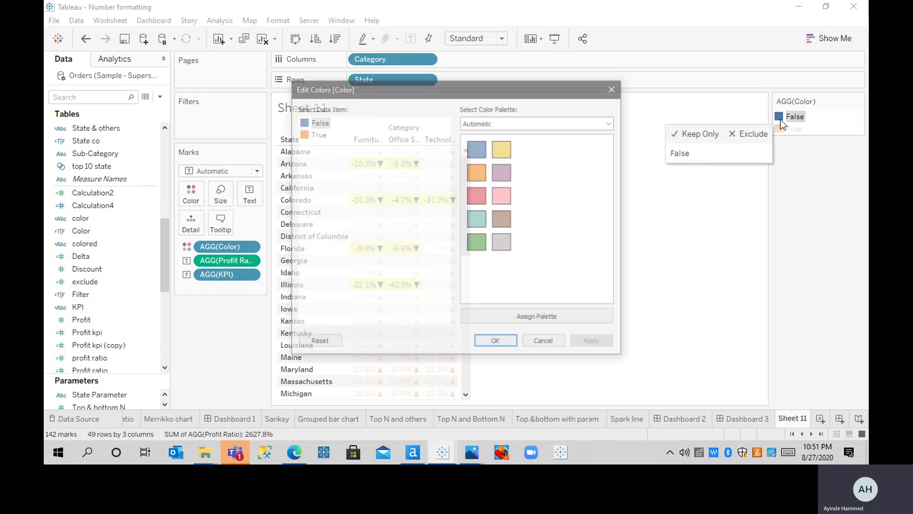
left_click(483, 206)
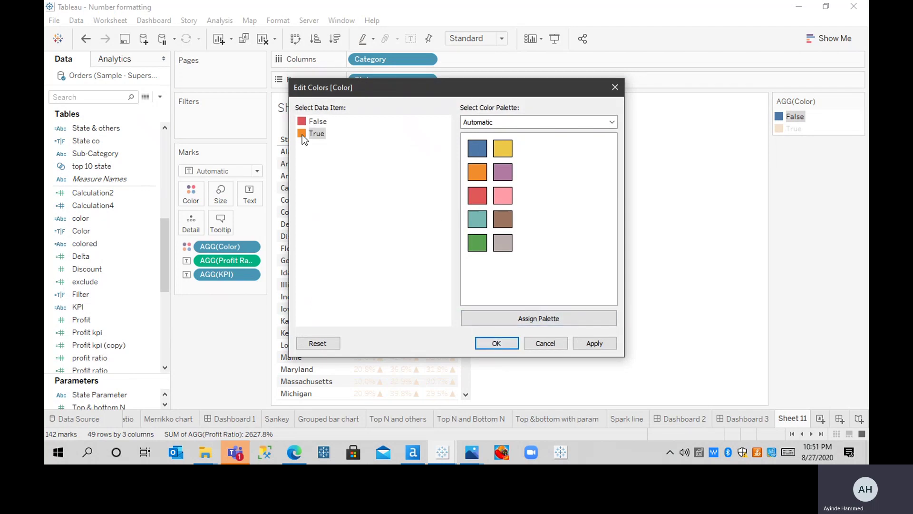
left_click(477, 243)
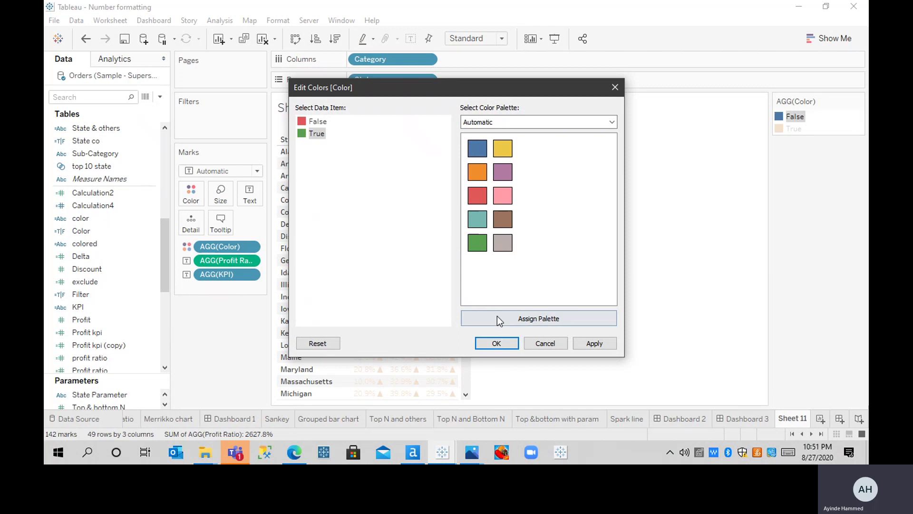
left_click(501, 346)
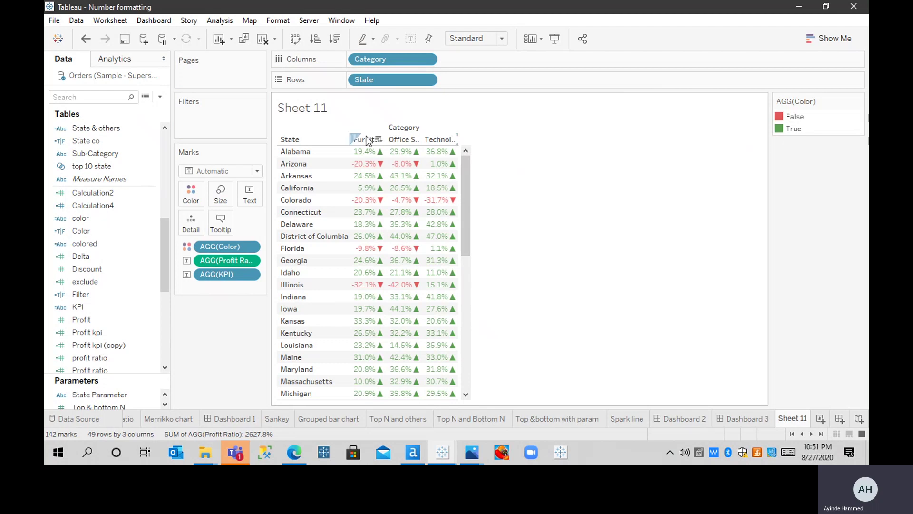
Remove the KPI and Color fields from the marks, keeping only Profit Ratio as text.
mouse_move(382, 167)
left_click_drag(217, 275, 206, 366)
left_click_drag(223, 247, 218, 346)
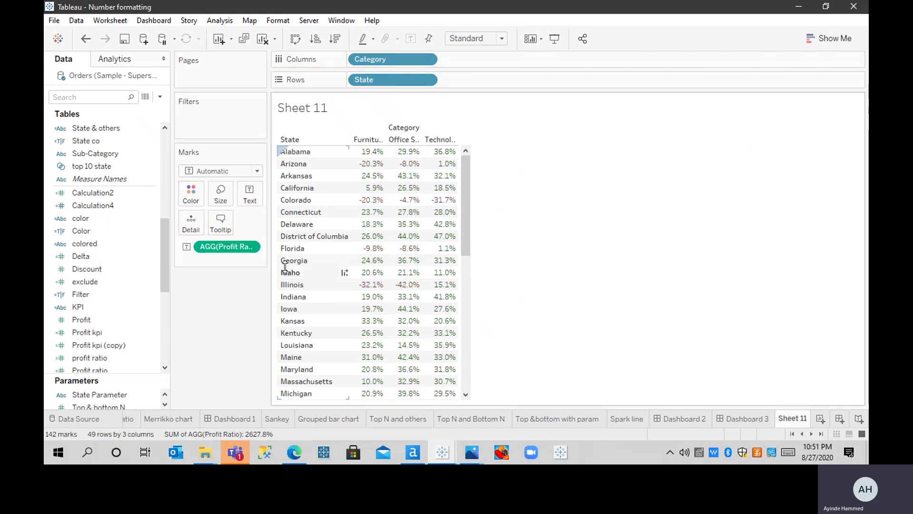
Open the number formatting of Profit Ratio and switch it from Percentage to Custom with the format 0.0%.
left_click(248, 247)
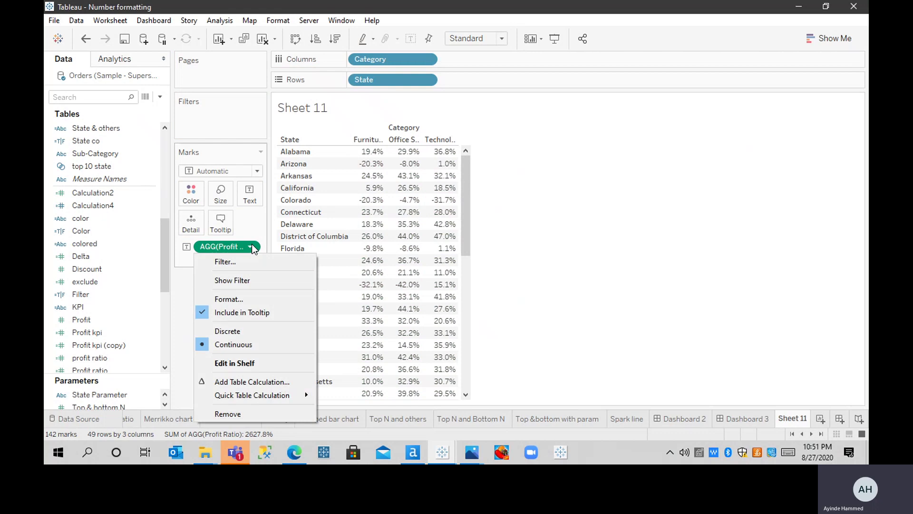
left_click(237, 299)
left_click(132, 170)
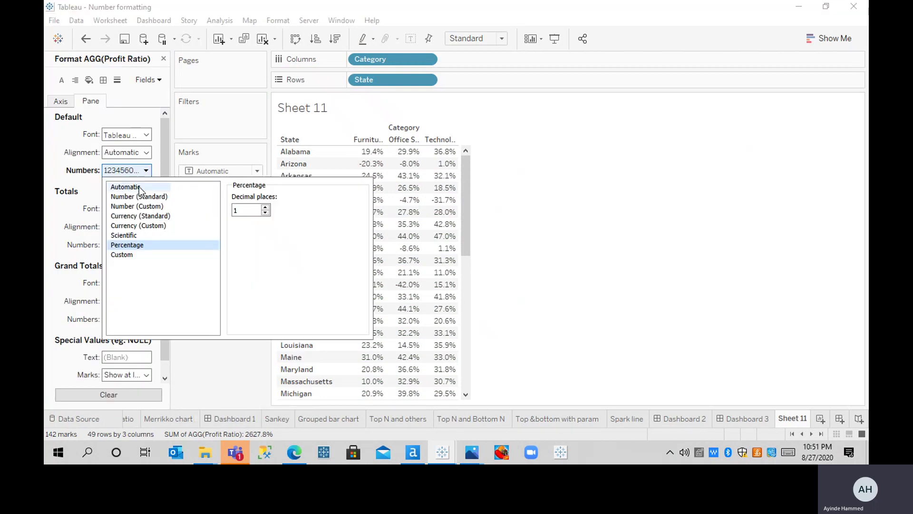
left_click(146, 254)
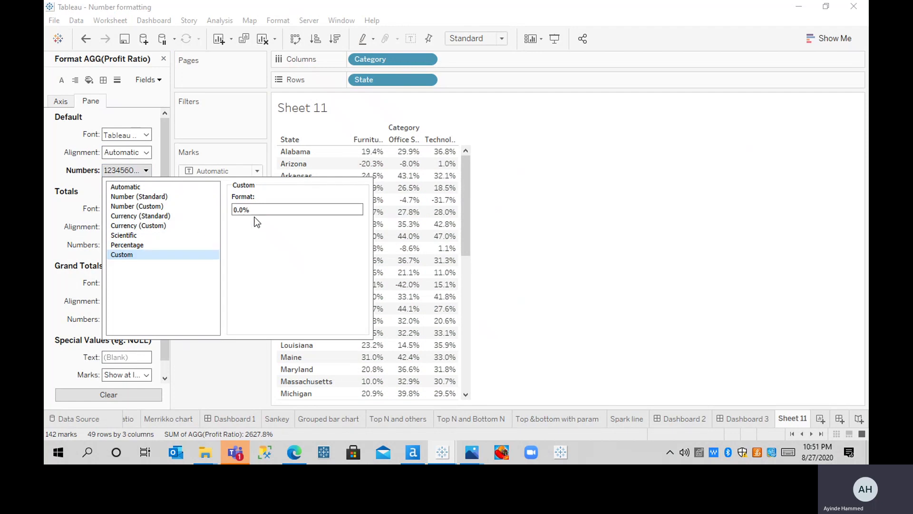
left_click(267, 215)
left_click(177, 258)
left_click(261, 210)
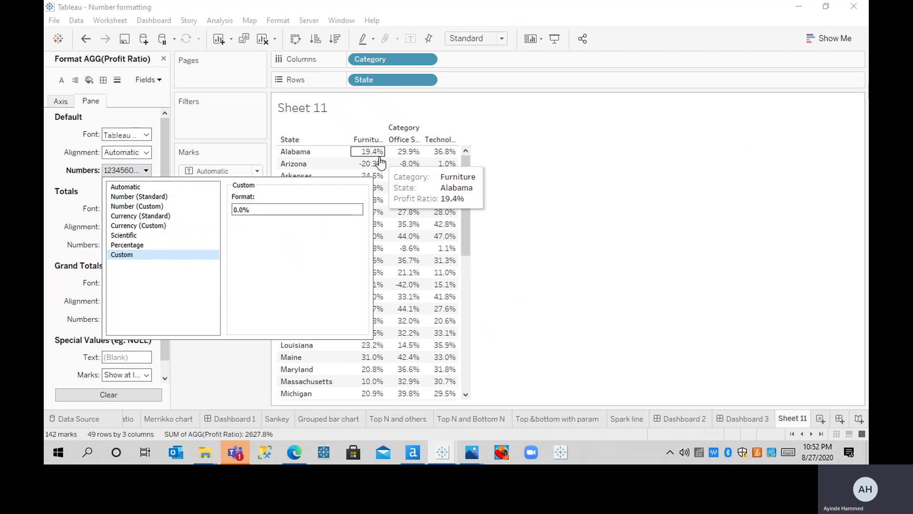
Try a minus sign in front of the custom Profit Ratio format as -0.0% and remove it again.
left_click(298, 210)
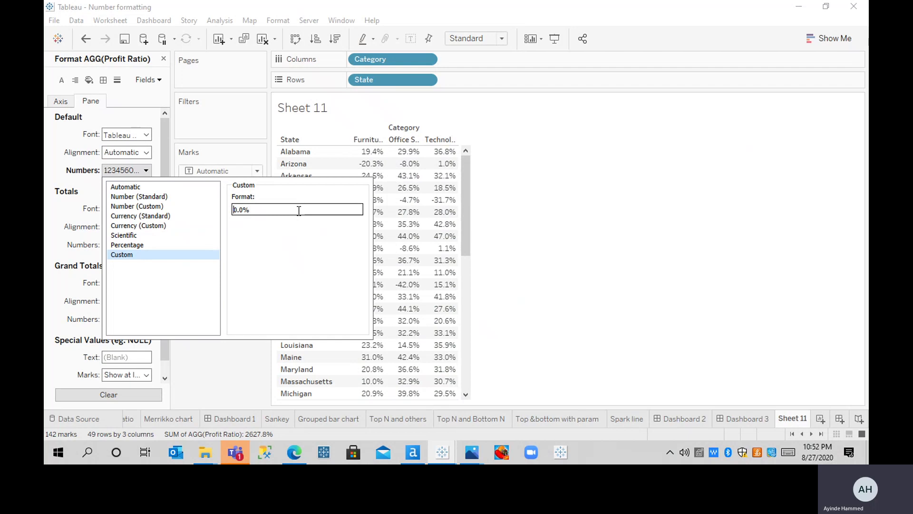
type("-")
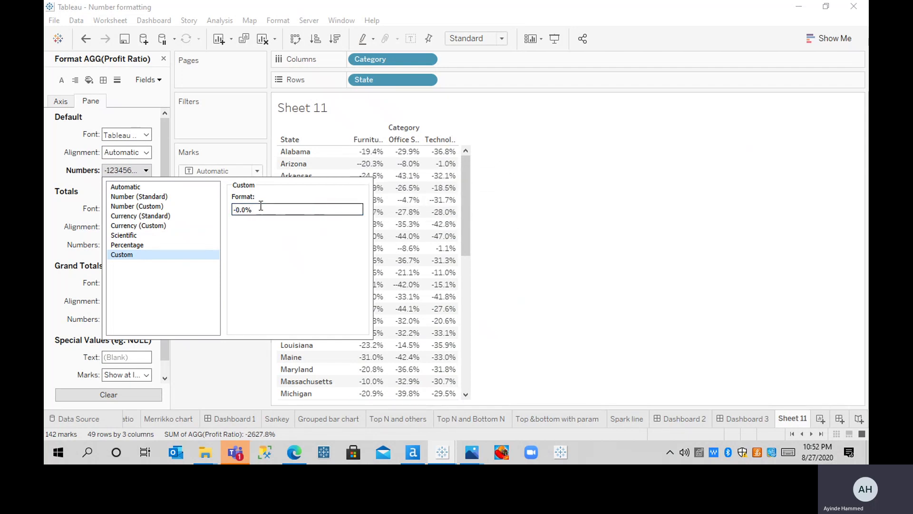
key("BackSpace")
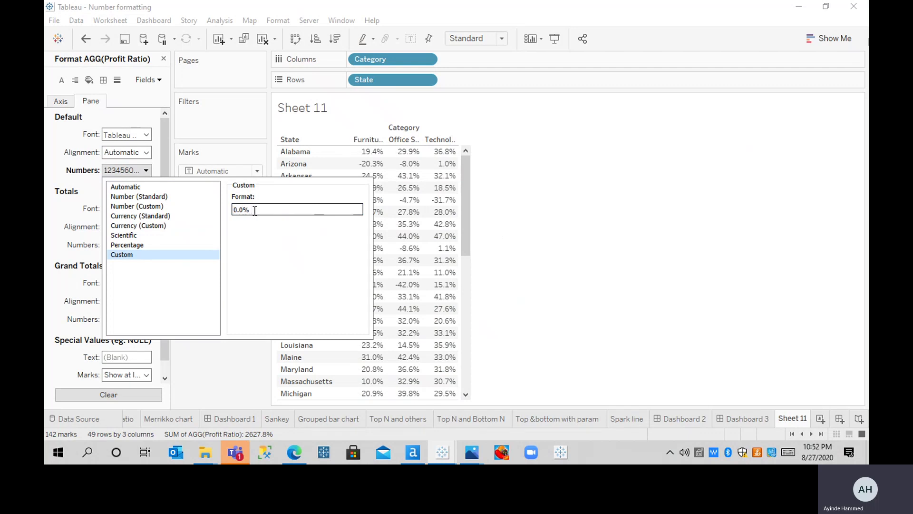
Copy the Black Up-Pointing Triangle from the unicode-table.com results in the browser and return to Tableau's Number formatting workbook.
left_click(300, 445)
mouse_move(92, 204)
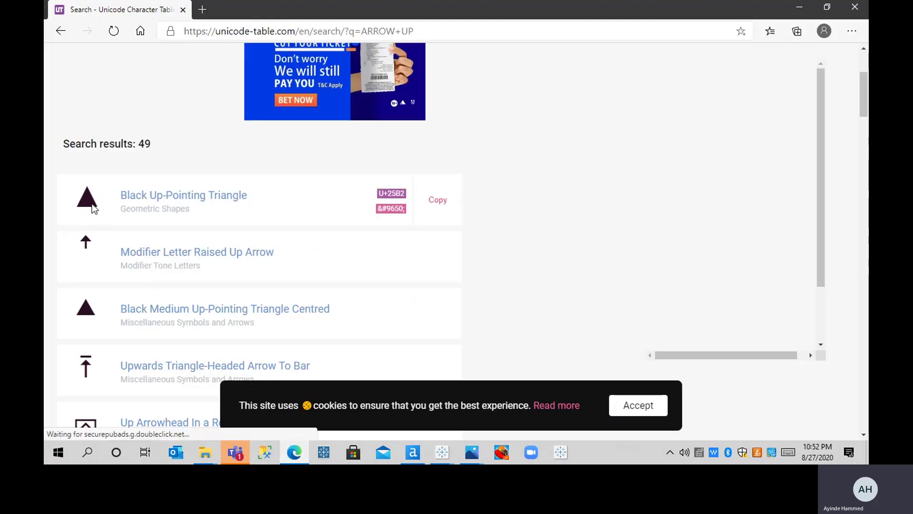
left_click(442, 201)
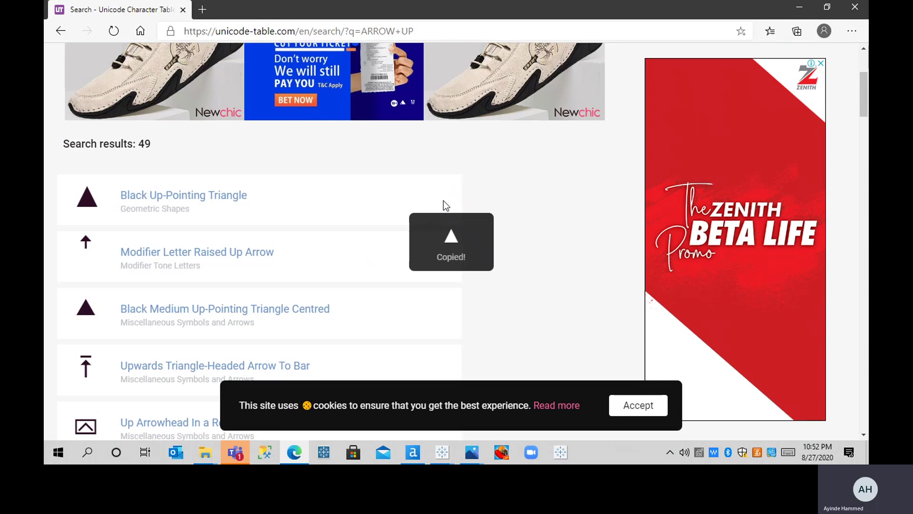
mouse_move(442, 452)
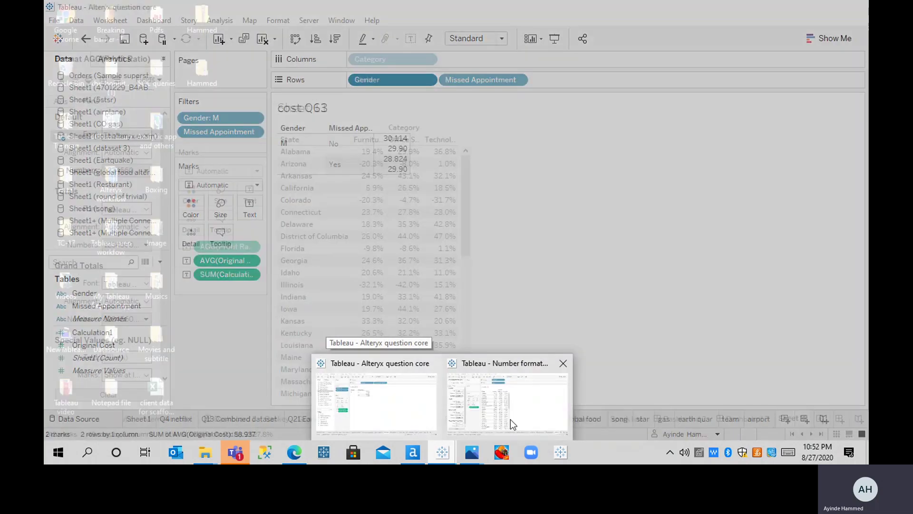
left_click(516, 419)
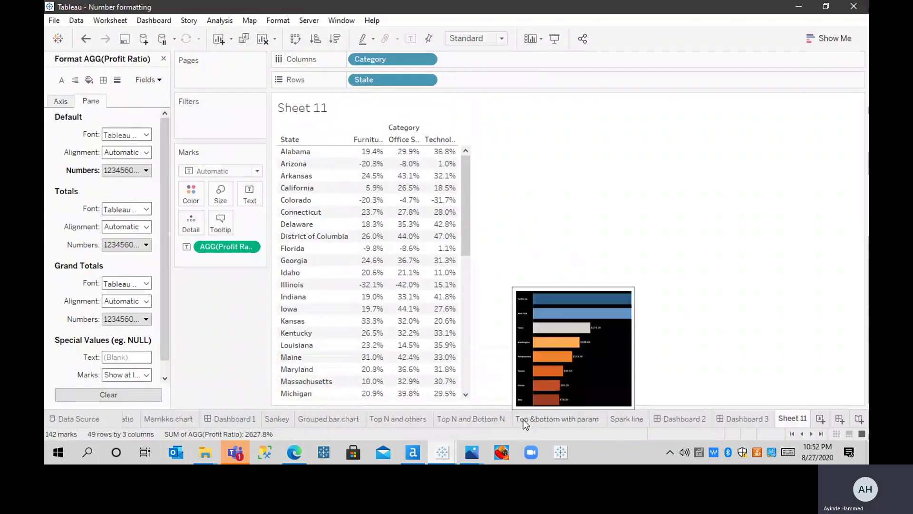
Extend the custom number format of Profit Ratio to 0.0% ▲;-0.0%, using the copied up-pointing triangle for positive values.
left_click(141, 167)
left_click(258, 208)
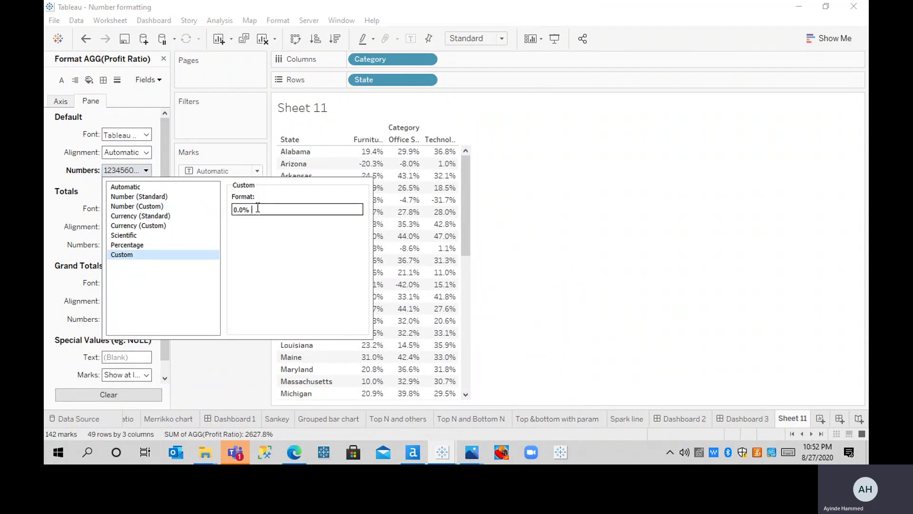
type("▲")
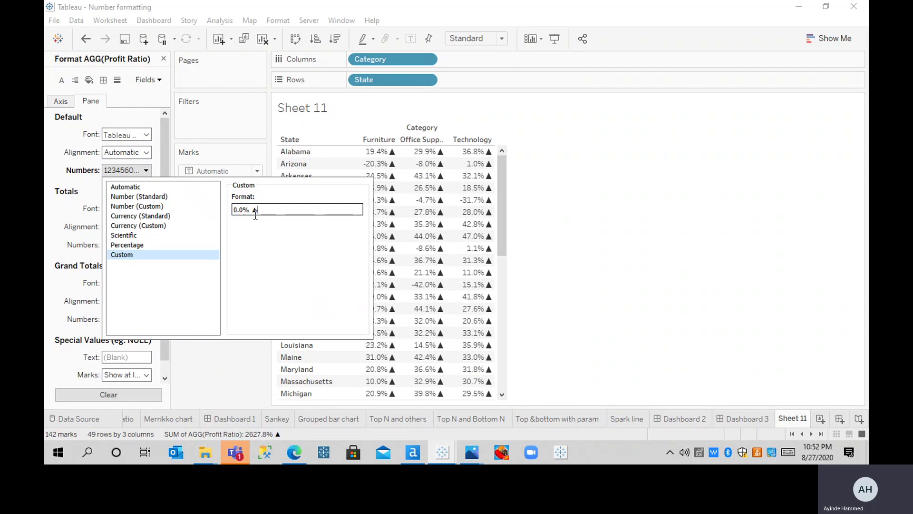
type(";-")
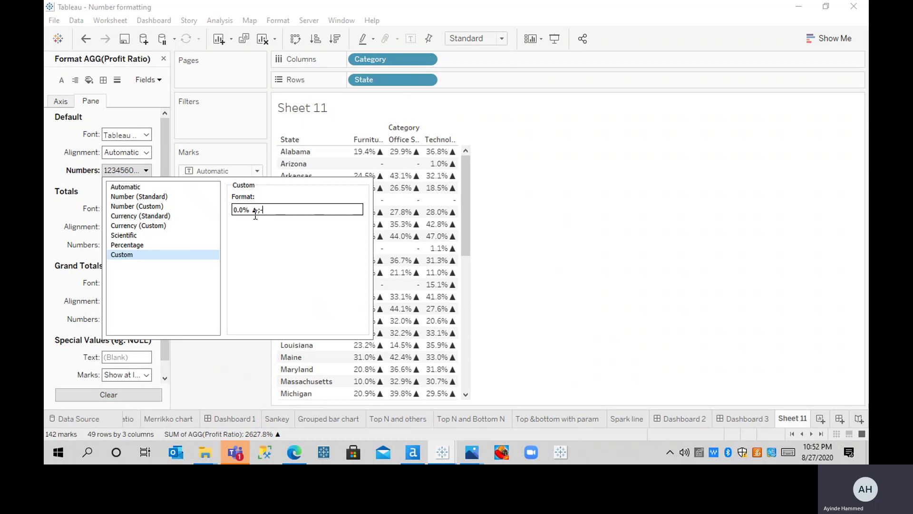
type("0.0%")
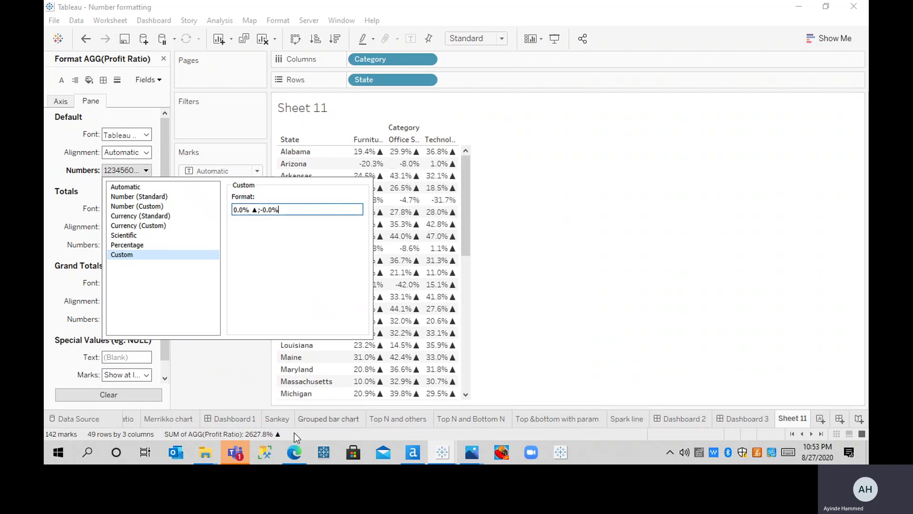
Switch to the browser and search unicode-table.com for ARROW down.
left_click(294, 452)
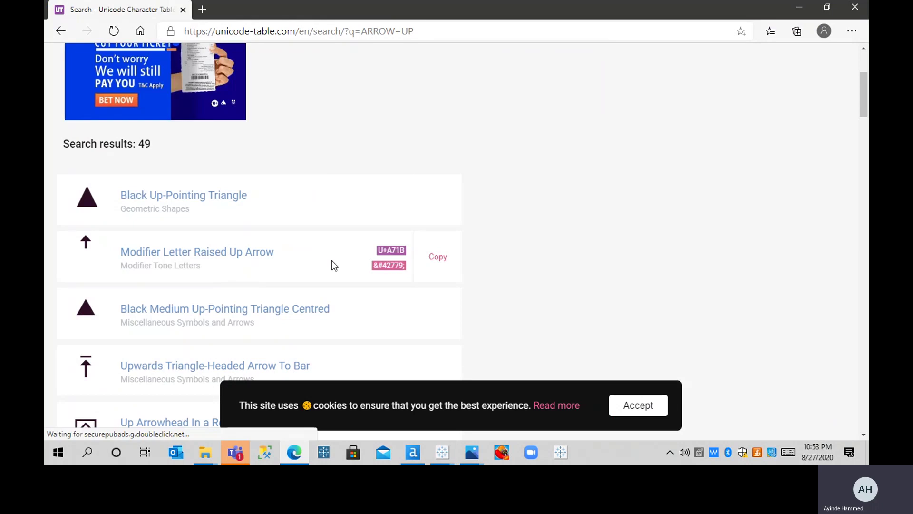
scroll(860, 89, "up", 2)
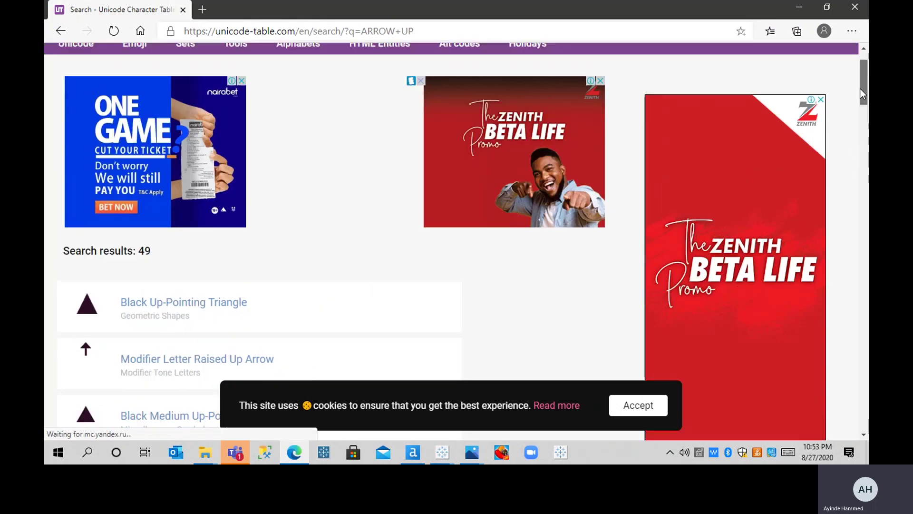
scroll(859, 93, "up", 1)
left_click(475, 63)
key("BackSpace")
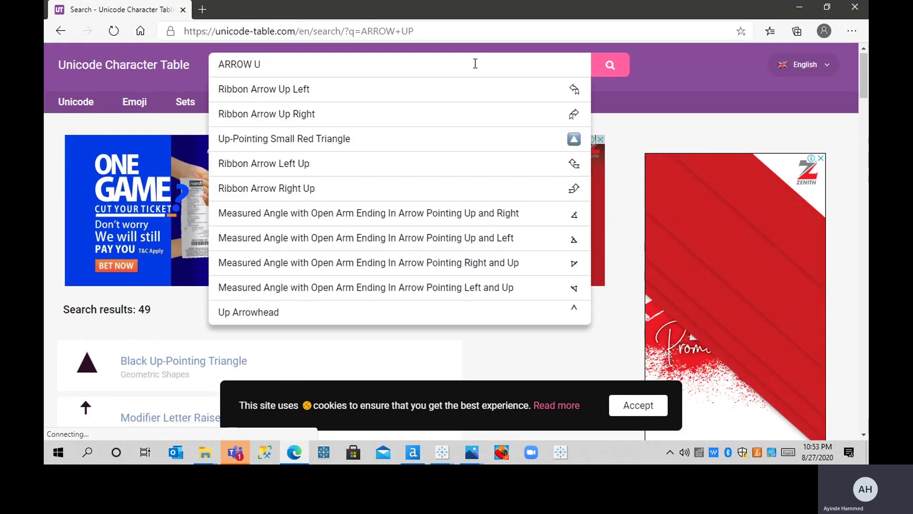
key("BackSpace")
type("do")
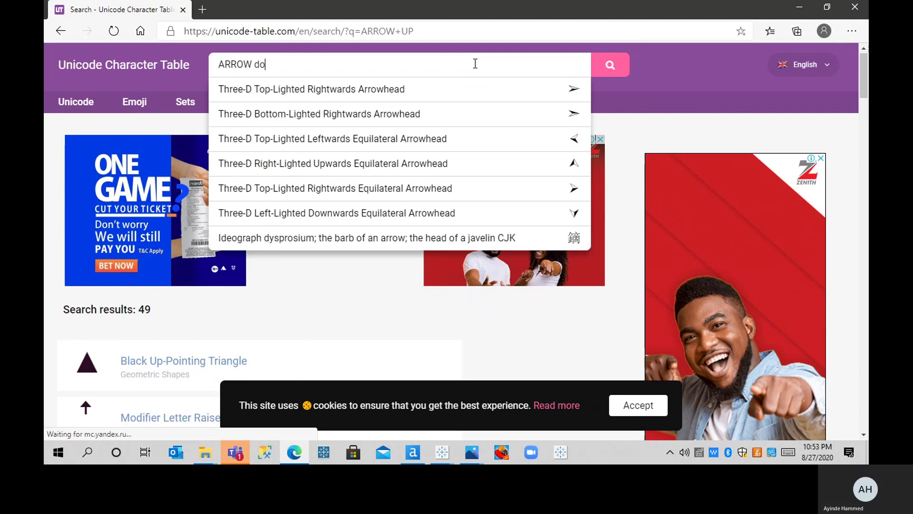
type("wn")
key("Return")
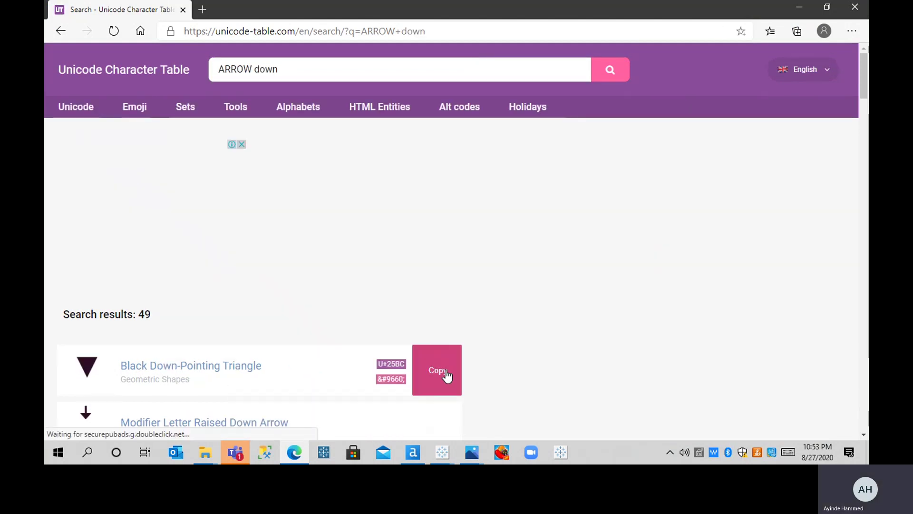
Copy the Black Down-Pointing Triangle and return to Tableau's Number formatting workbook.
left_click(446, 376)
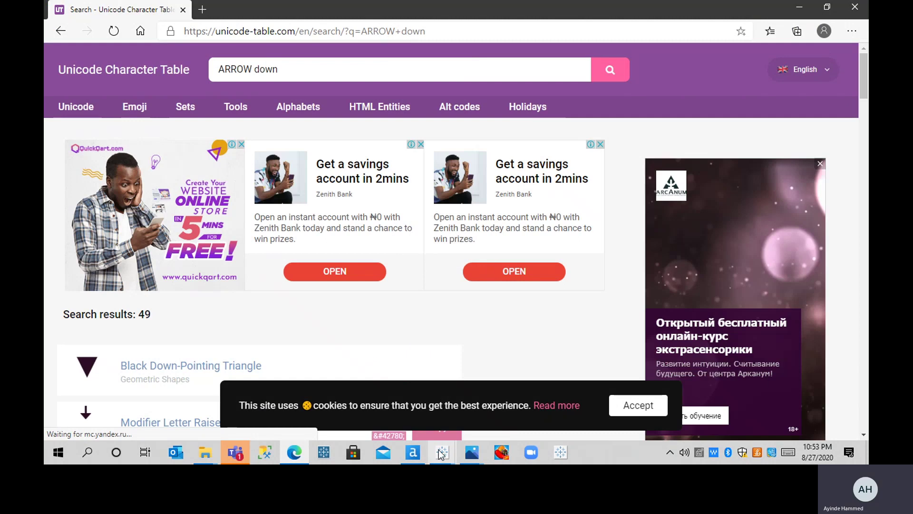
left_click(441, 453)
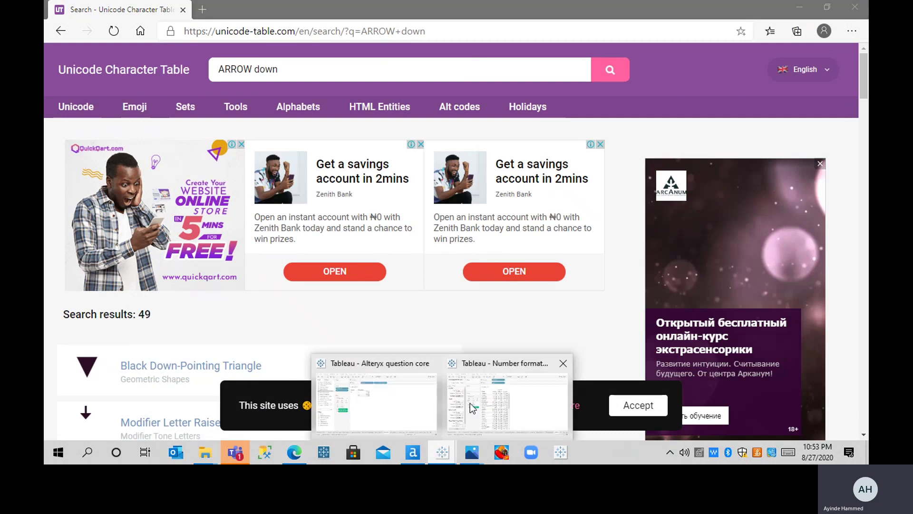
left_click(470, 404)
Add the down-pointing triangle to the negative part, making the custom format 0.0% ▲;-0.0% ▼, and close the formatting settings.
left_click(142, 174)
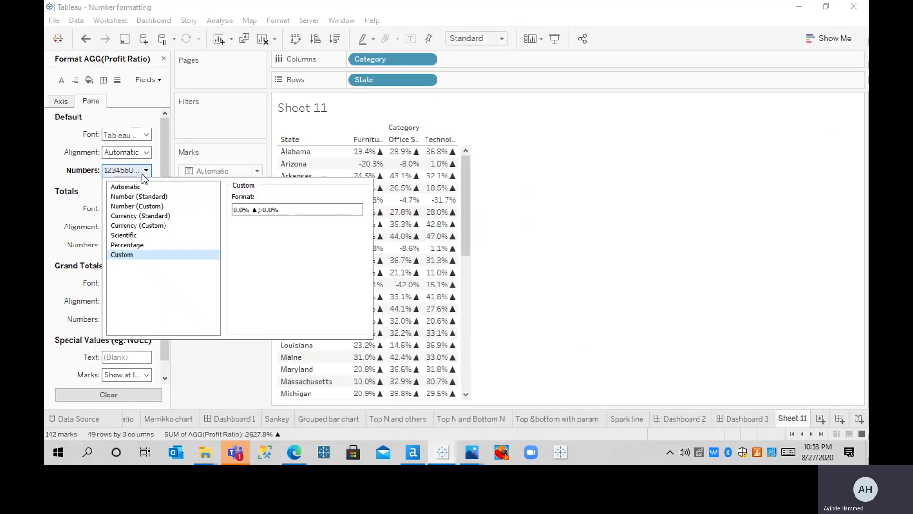
left_click(289, 210)
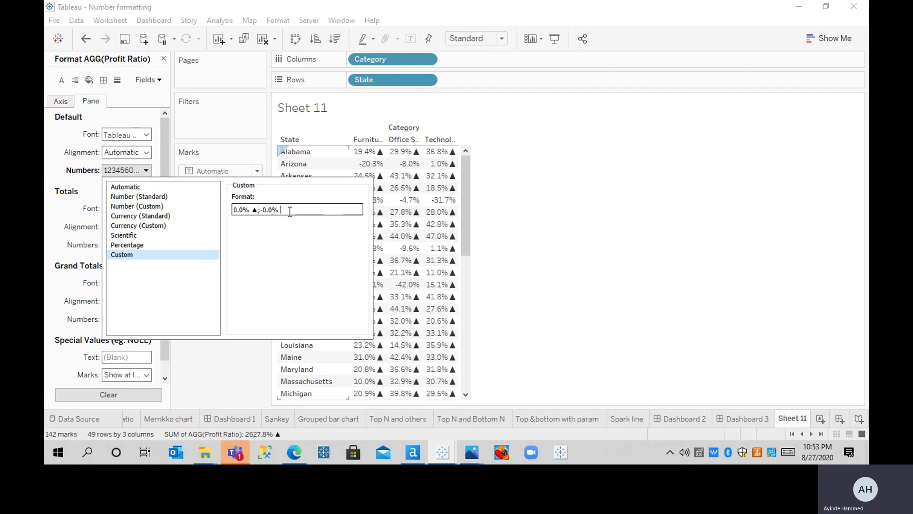
key("ctrl+v")
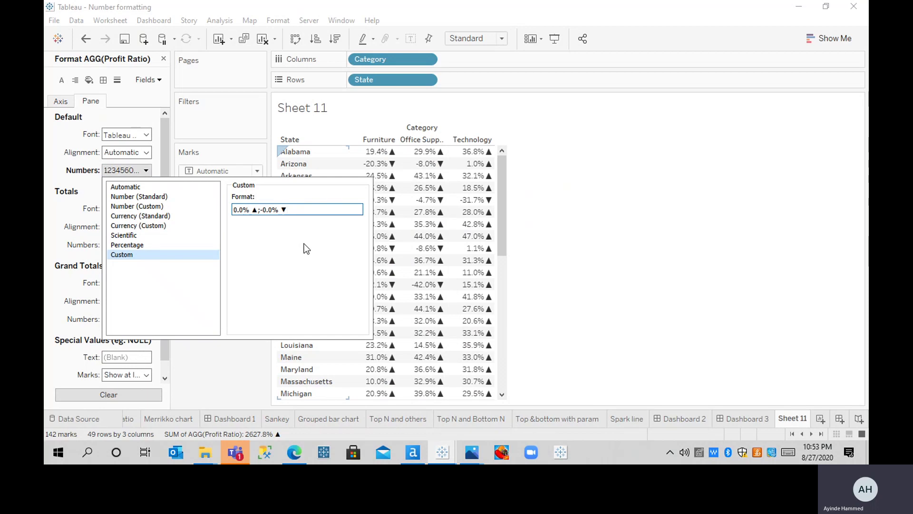
left_click(236, 388)
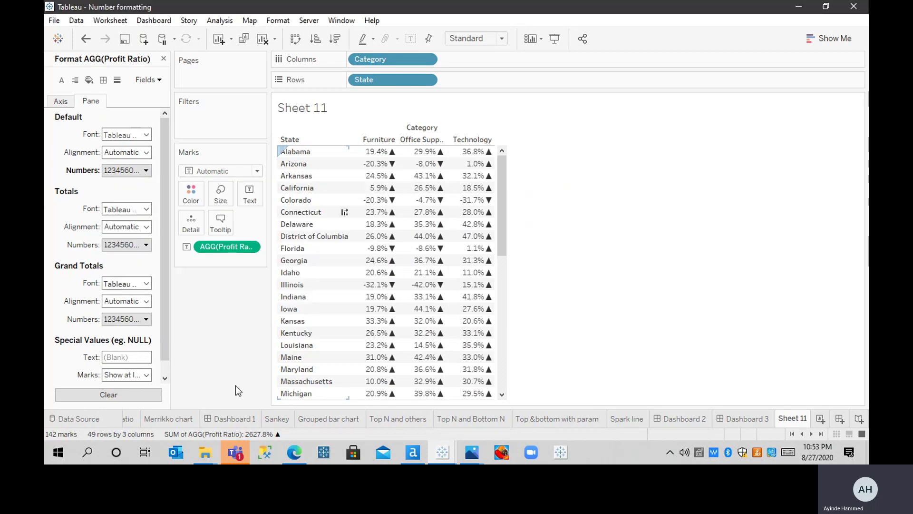
left_click(163, 59)
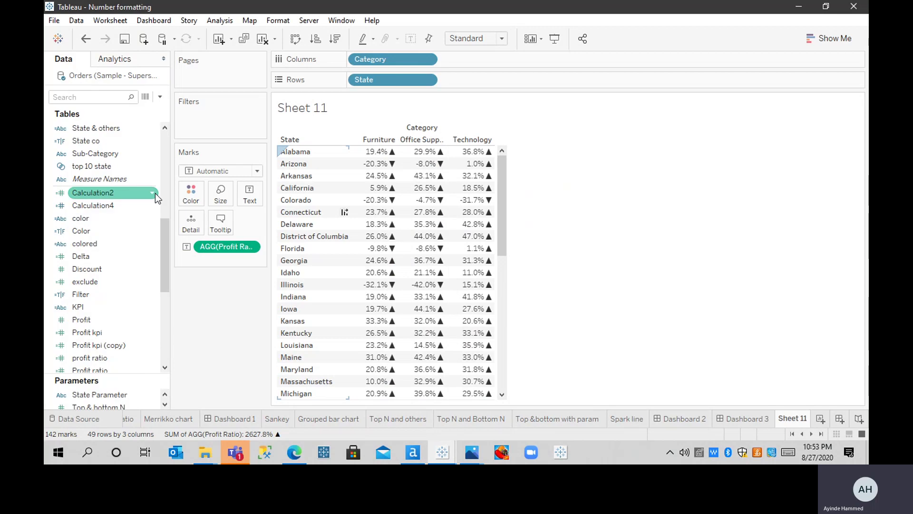
Search the data fields for colo and assign the Color calculated field to the marks' color.
left_click_drag(164, 218, 162, 141)
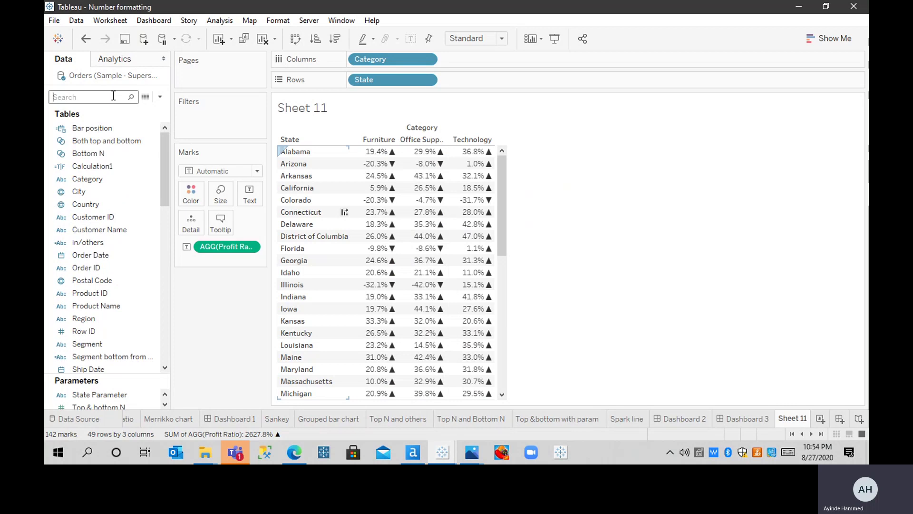
type("colo")
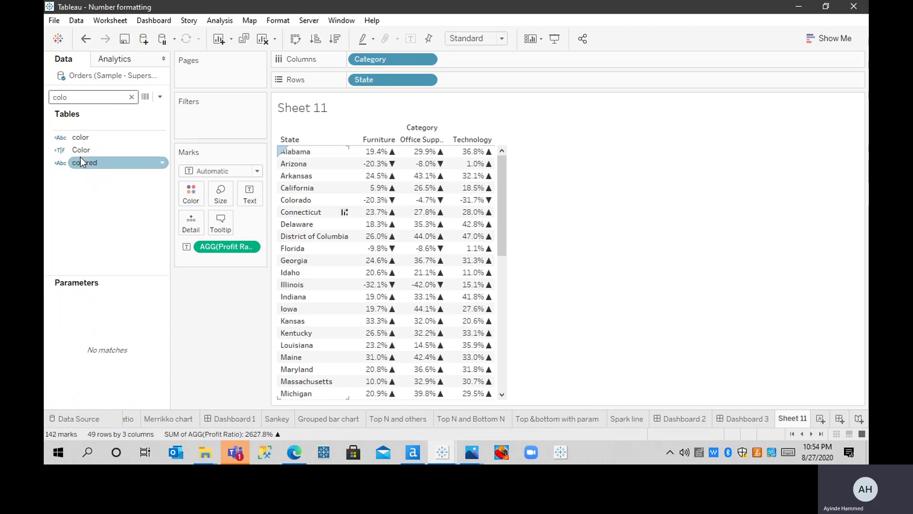
left_click_drag(81, 150, 182, 193)
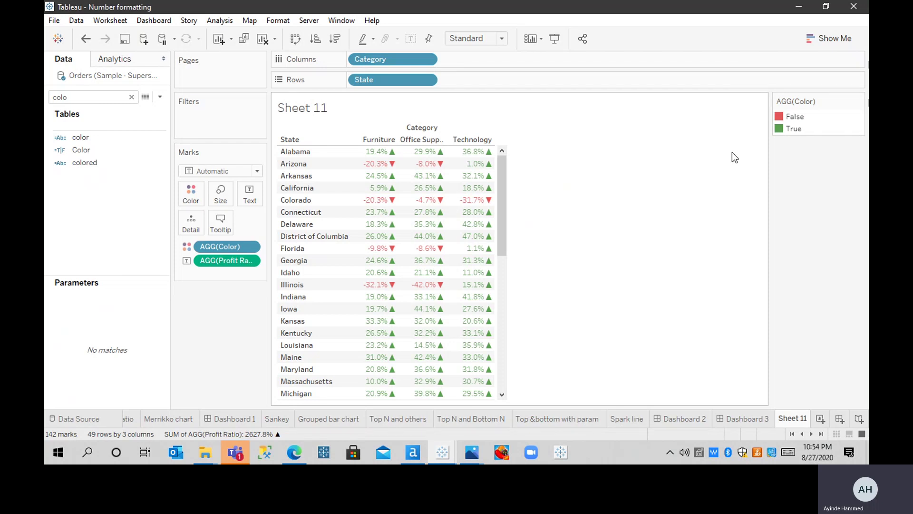
mouse_move(381, 151)
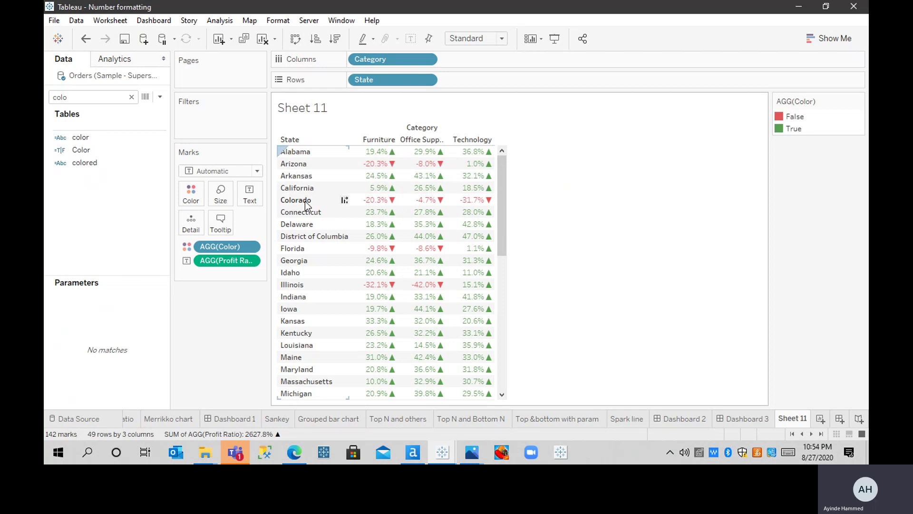
Open the number format settings of the Profit Ratio field on the marks.
left_click(250, 260)
left_click(230, 315)
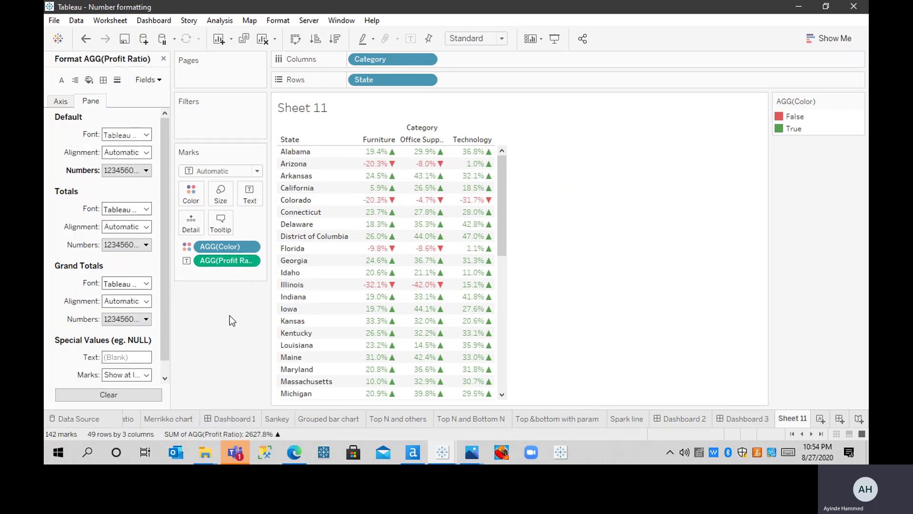
left_click(141, 171)
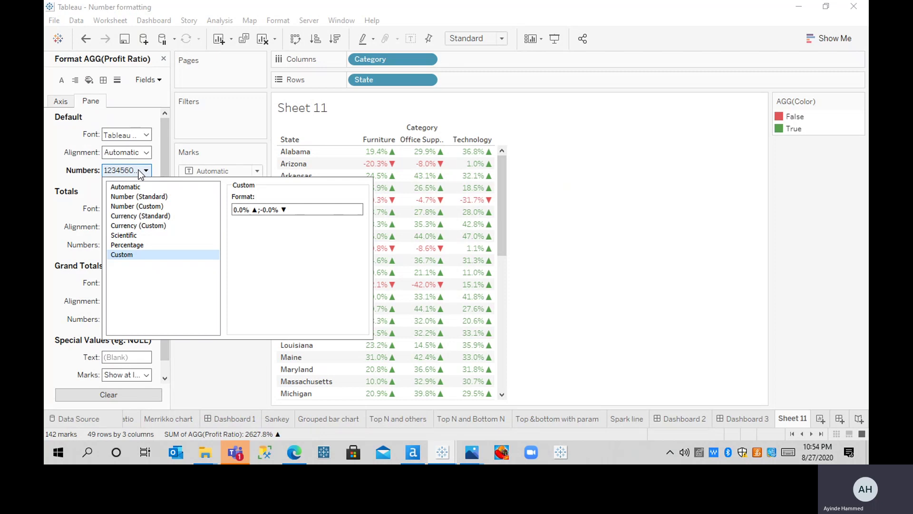
Try the down-pointing triangle behind and in front of the positive 0.0%, and restore the format 0.0% ▲;-0.0% ▼.
left_click(257, 210)
key("BackSpace")
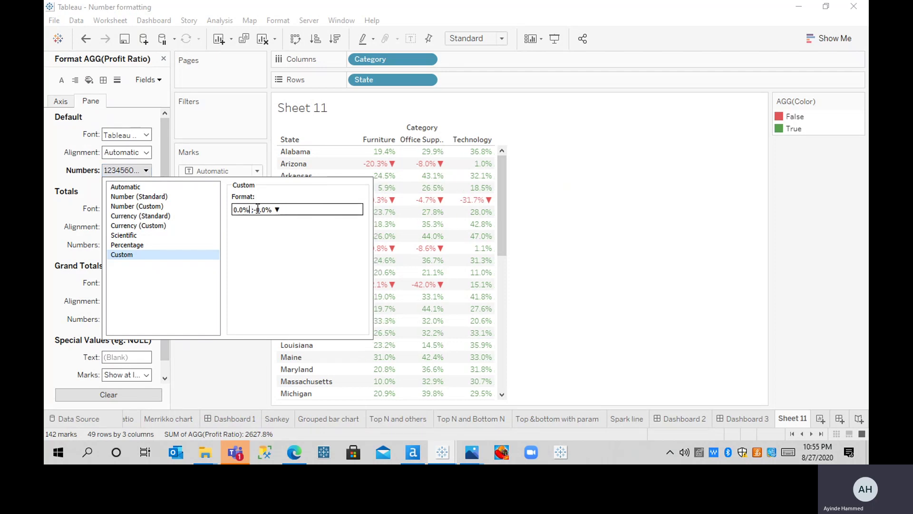
key("ctrl+v")
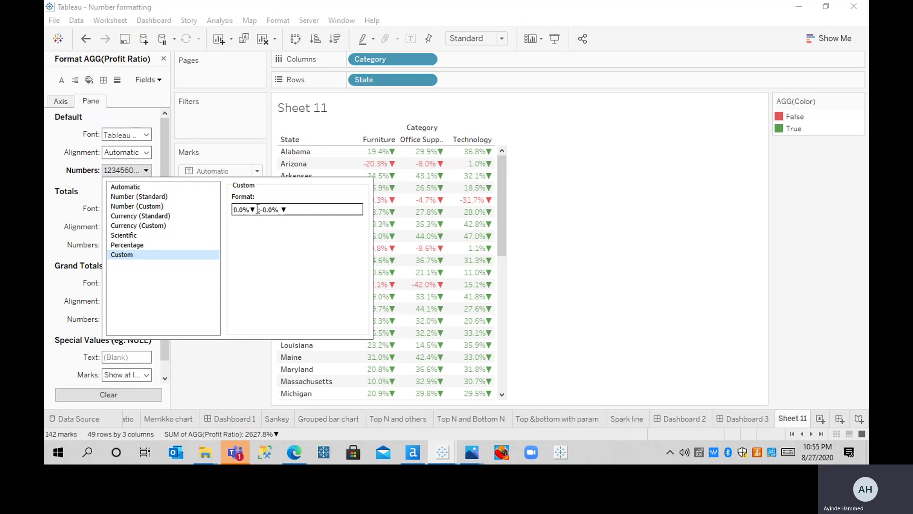
key("shift+Left")
key("BackSpace")
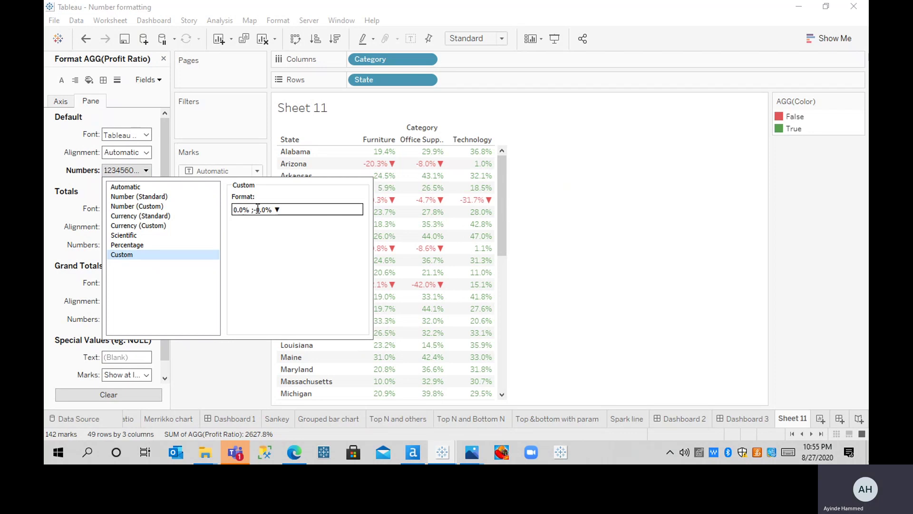
key("ctrl+v")
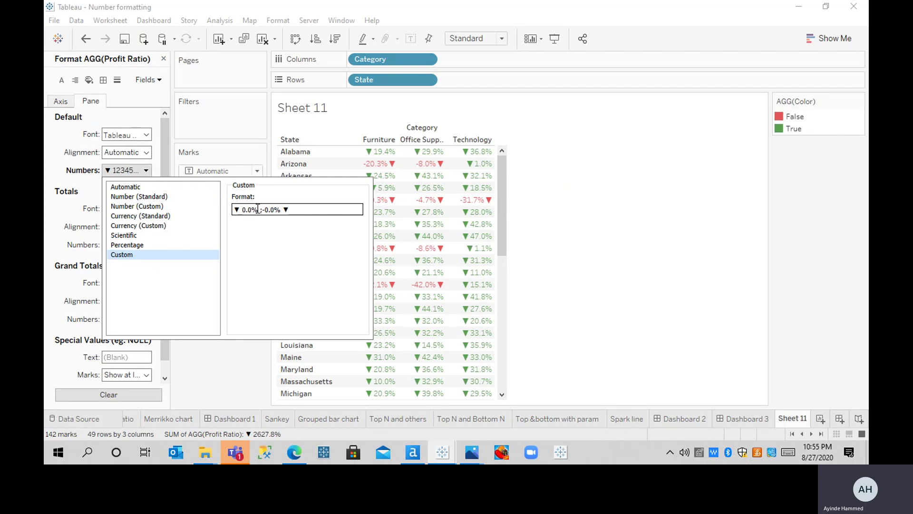
key("BackSpace")
key("shift+Left")
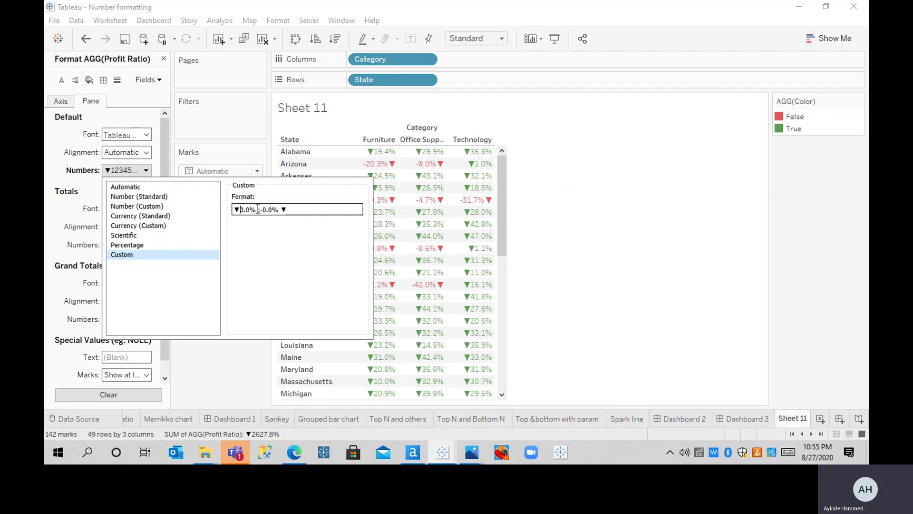
left_click_drag(237, 209, 251, 209)
key("ctrl+v")
key("Left")
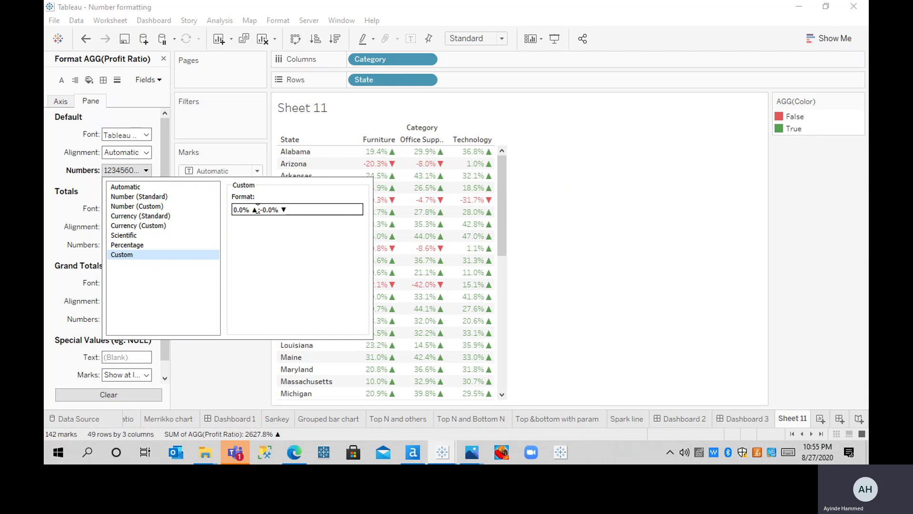
Move the up-pointing triangle in front of the positive percentage, making the custom format ▲0.0% ;-0.0% ▼.
key("shift+Left")
key("BackSpace")
key("Left")
key("Left")
key("Left")
key("Left")
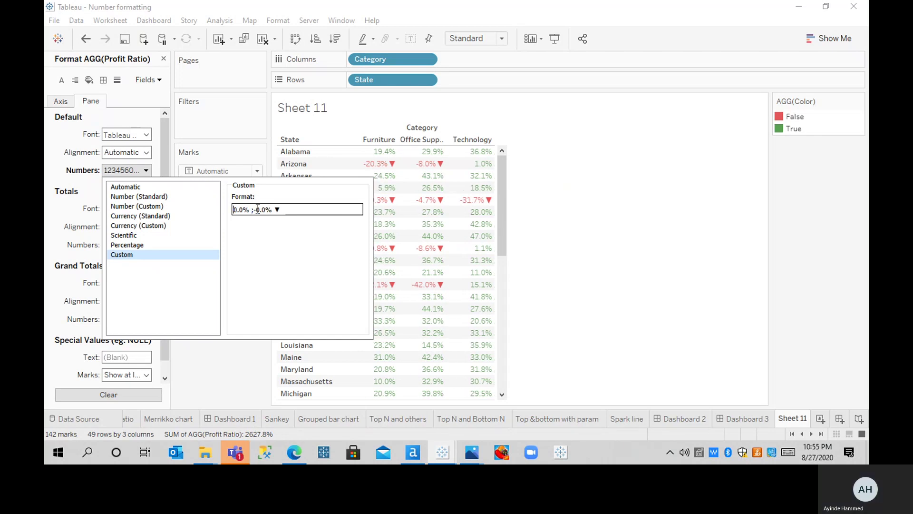
key("ctrl+v")
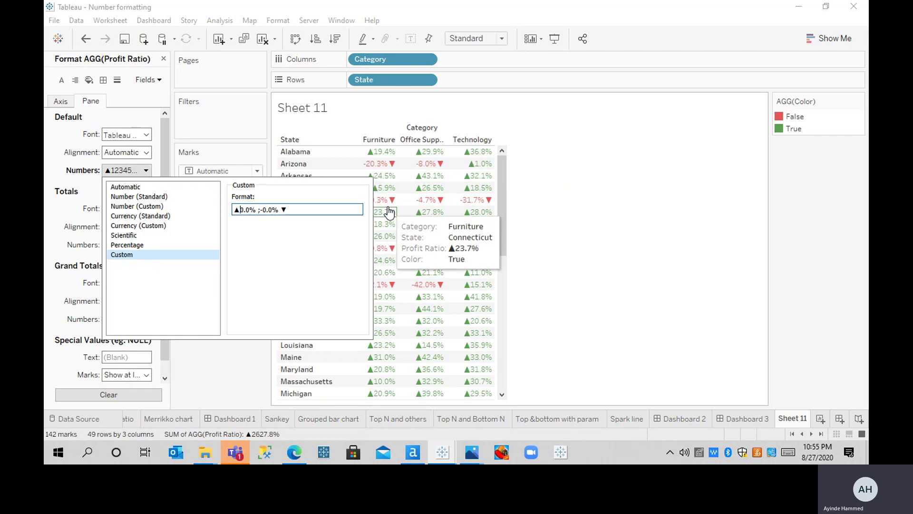
mouse_move(438, 165)
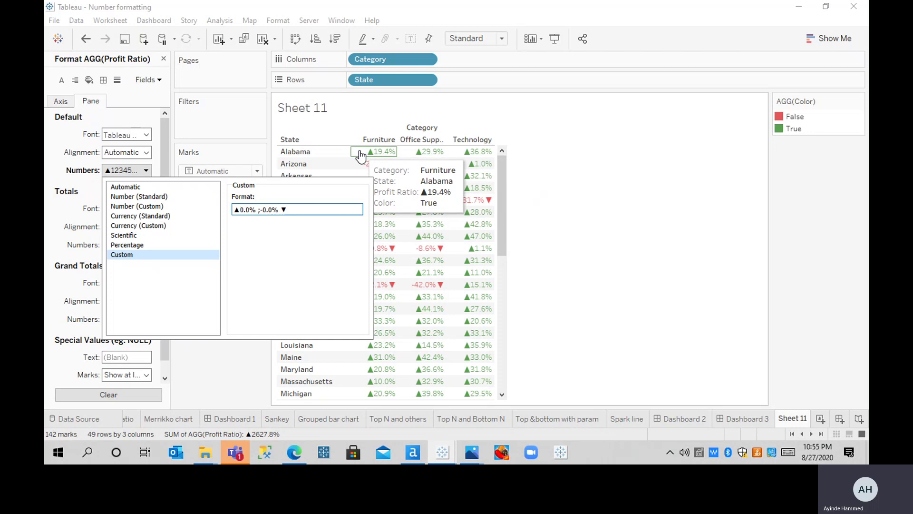
left_click(597, 195)
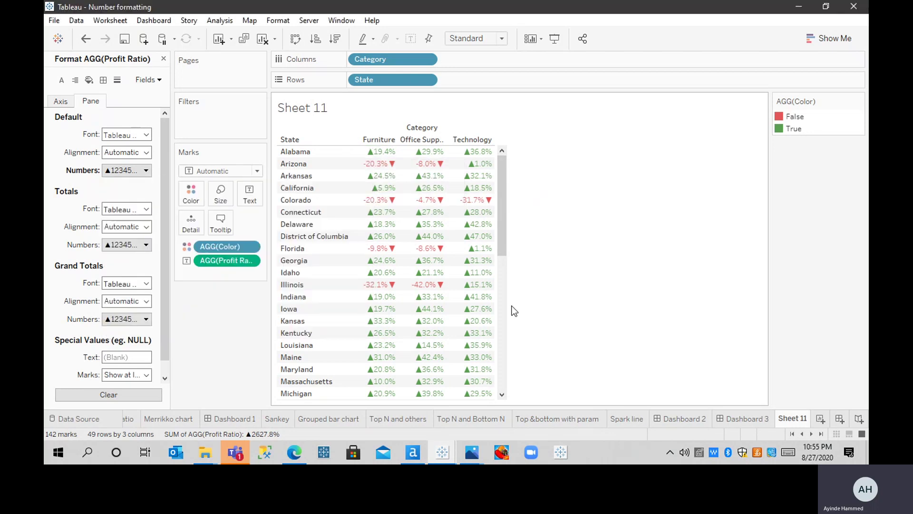
View the arrow-formatted profit ratio table on Dashboard 1 for comparison and return to Sheet 11.
left_click(232, 419)
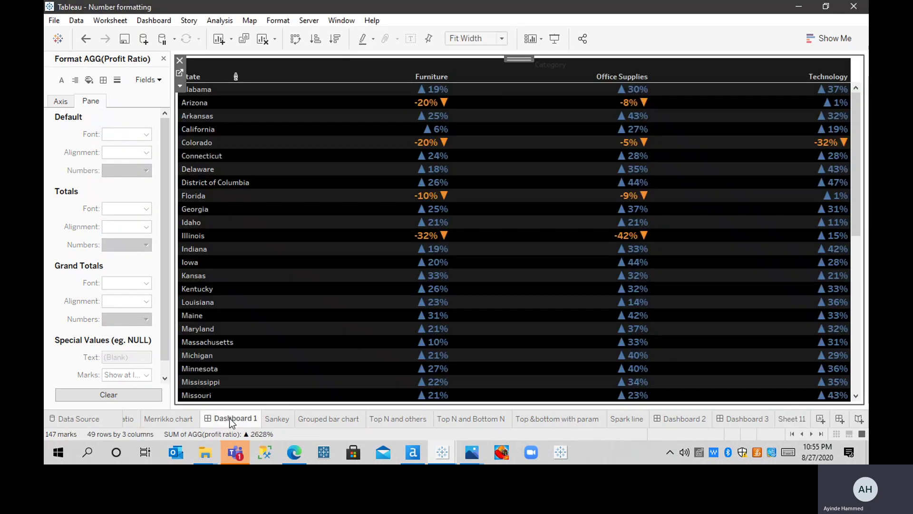
left_click(789, 419)
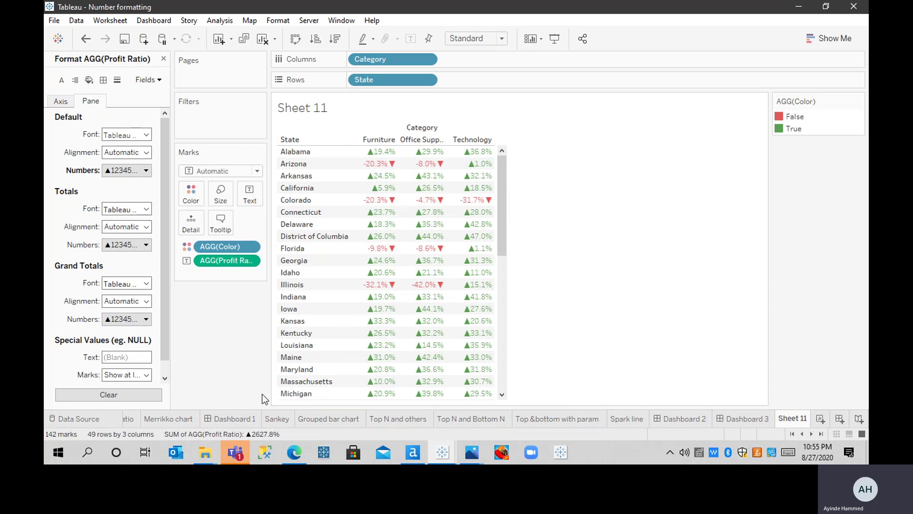
Switch to the Microsoft Teams meeting and open its additional meeting actions.
left_click(237, 453)
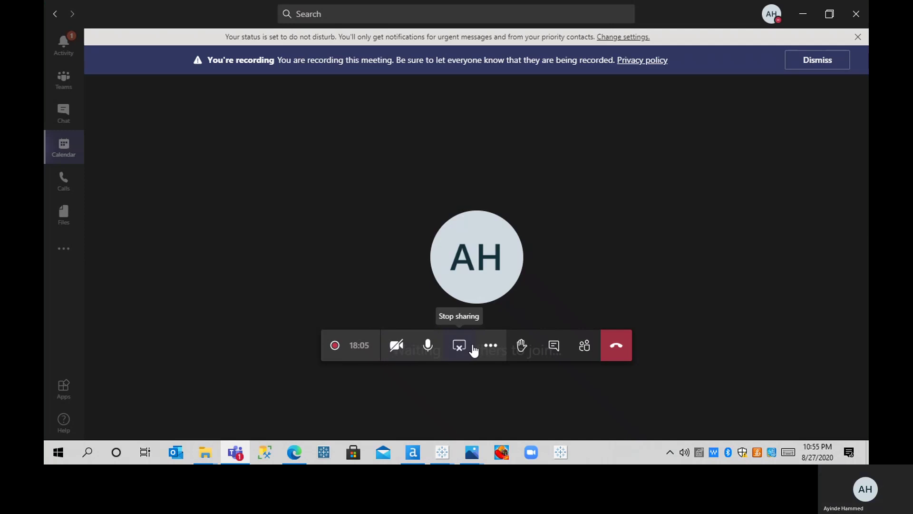
left_click(490, 345)
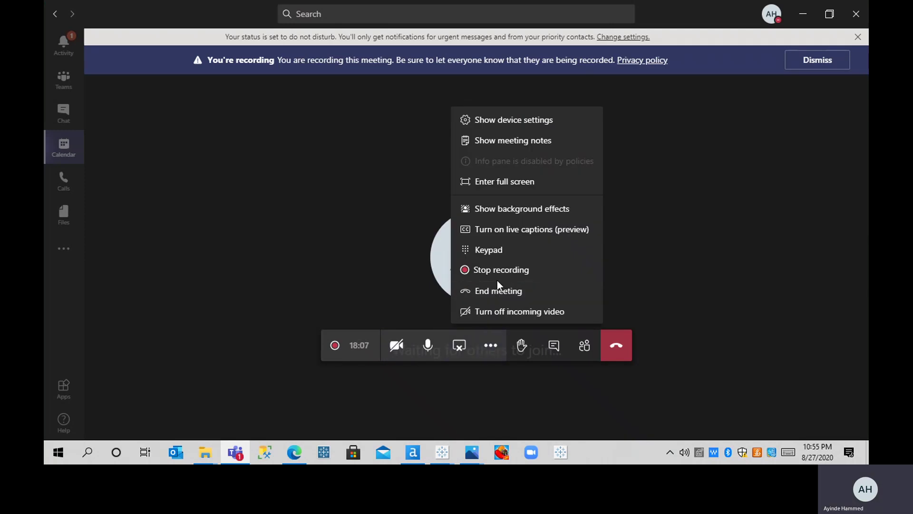